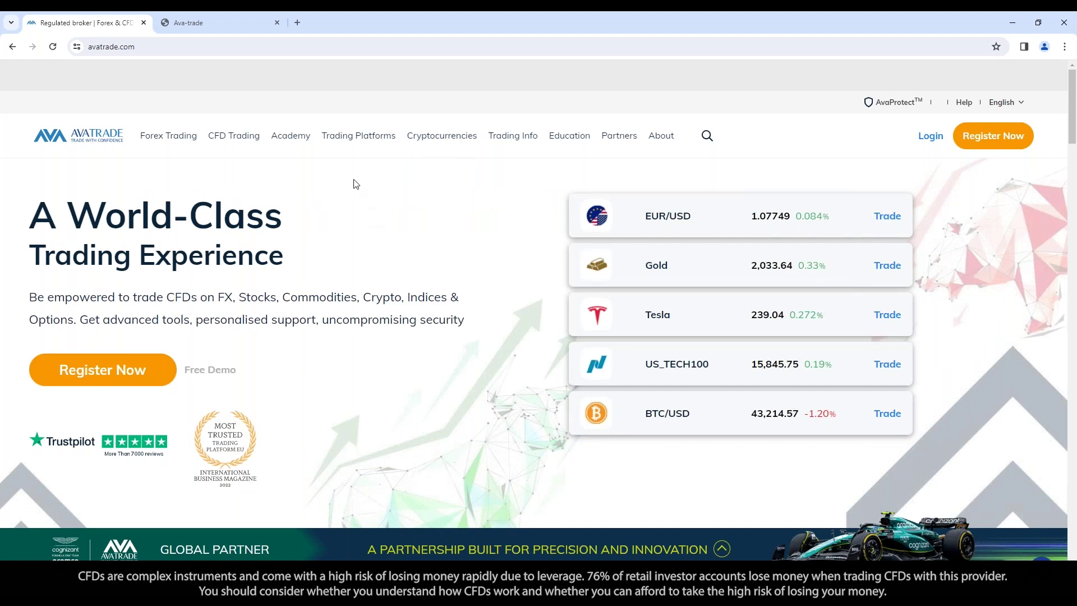
Open the AvaTradeGO trading platform page and look through its introduction and Unique Technology section
{"action": "mouse_move", "coordinate": [360, 144]}
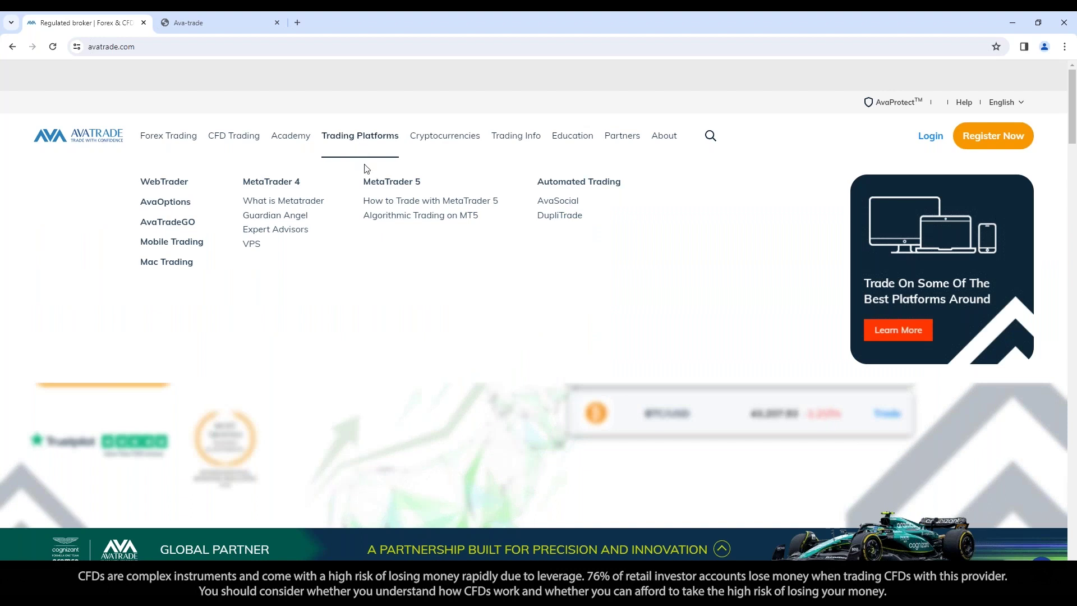
{"action": "left_click", "coordinate": [172, 227]}
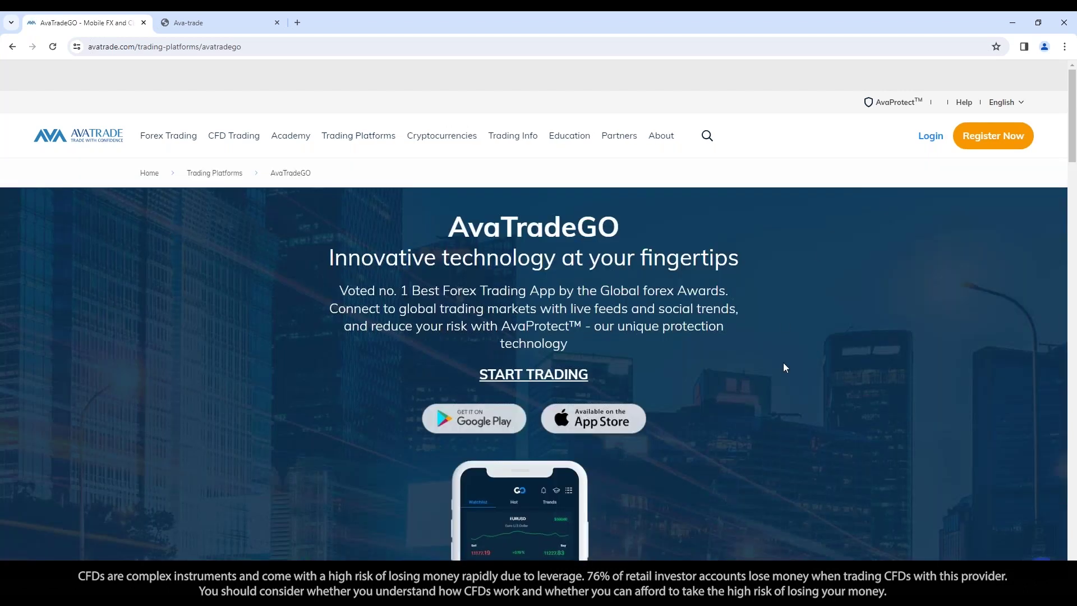
{"action": "scroll", "coordinate": [734, 427], "scroll_direction": "down", "scroll_amount": 1}
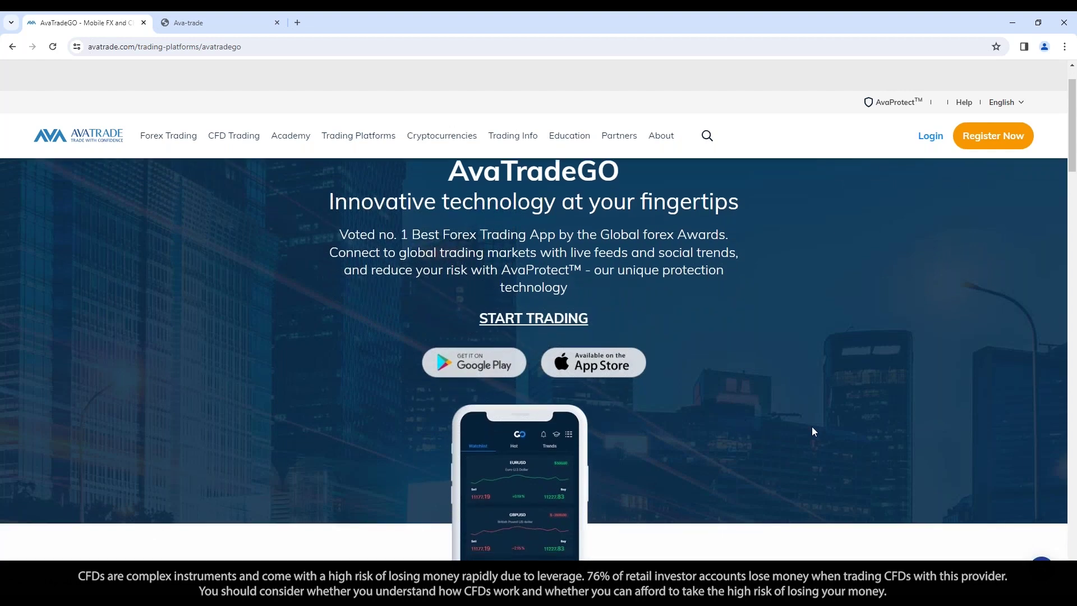
{"action": "scroll", "coordinate": [721, 418], "scroll_direction": "down", "scroll_amount": 3}
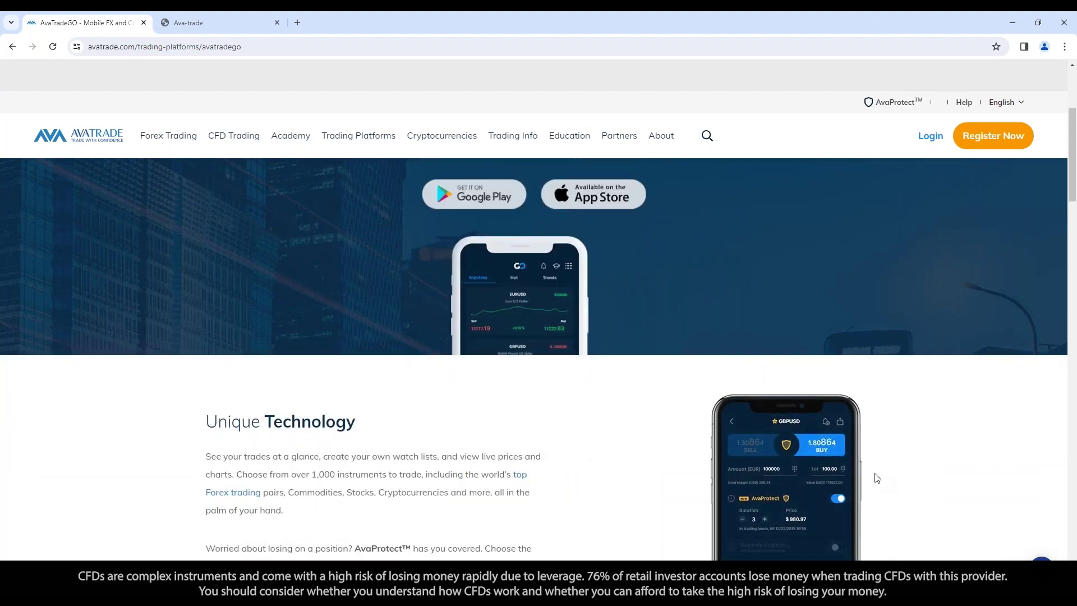
{"action": "scroll", "coordinate": [869, 479], "scroll_direction": "up", "scroll_amount": 4}
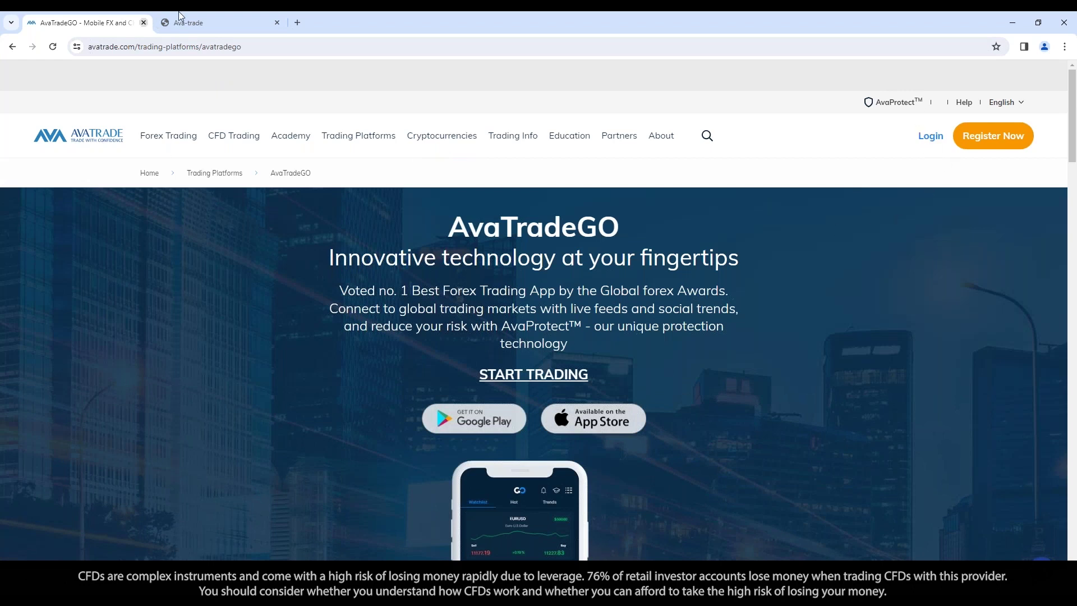
Switch to the AvaTrade WebTrader, minimise the Guardian Angel message and open the Economic Calendar
{"action": "left_click", "coordinate": [212, 22]}
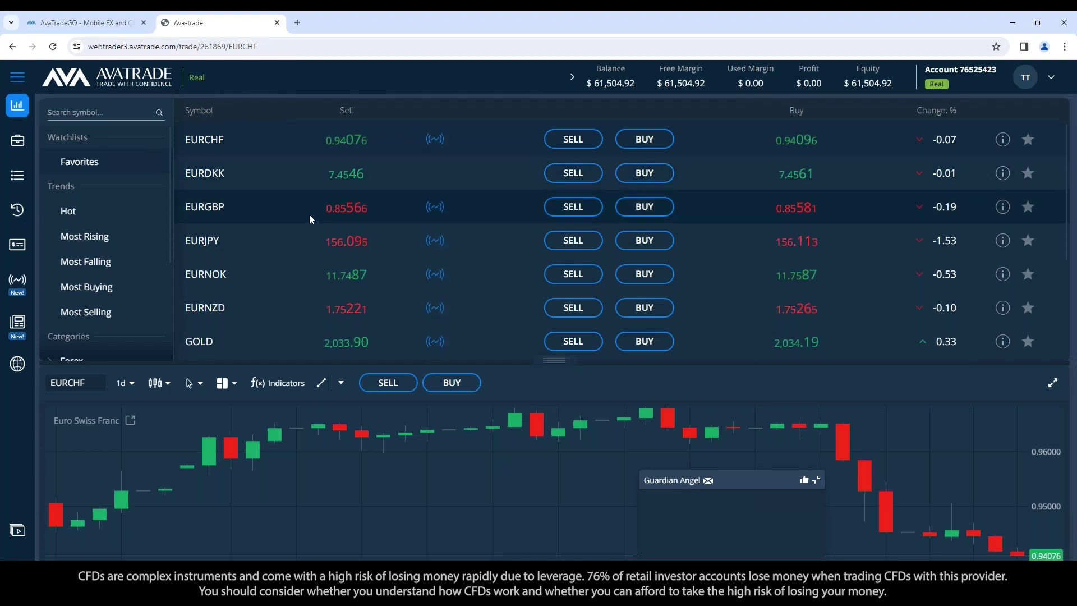
{"action": "left_click", "coordinate": [816, 480]}
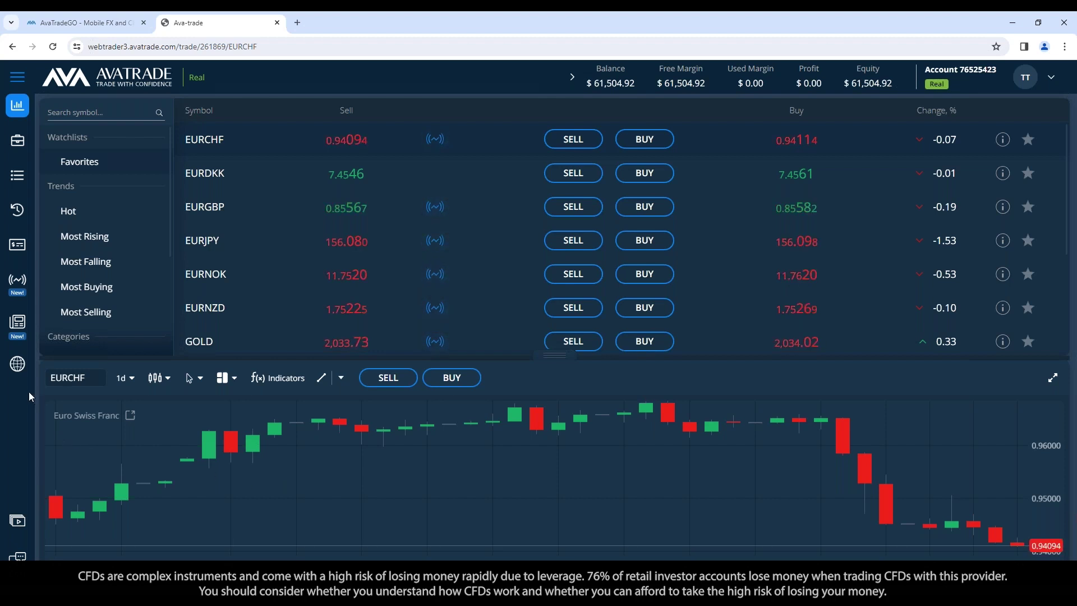
{"action": "left_click", "coordinate": [17, 366]}
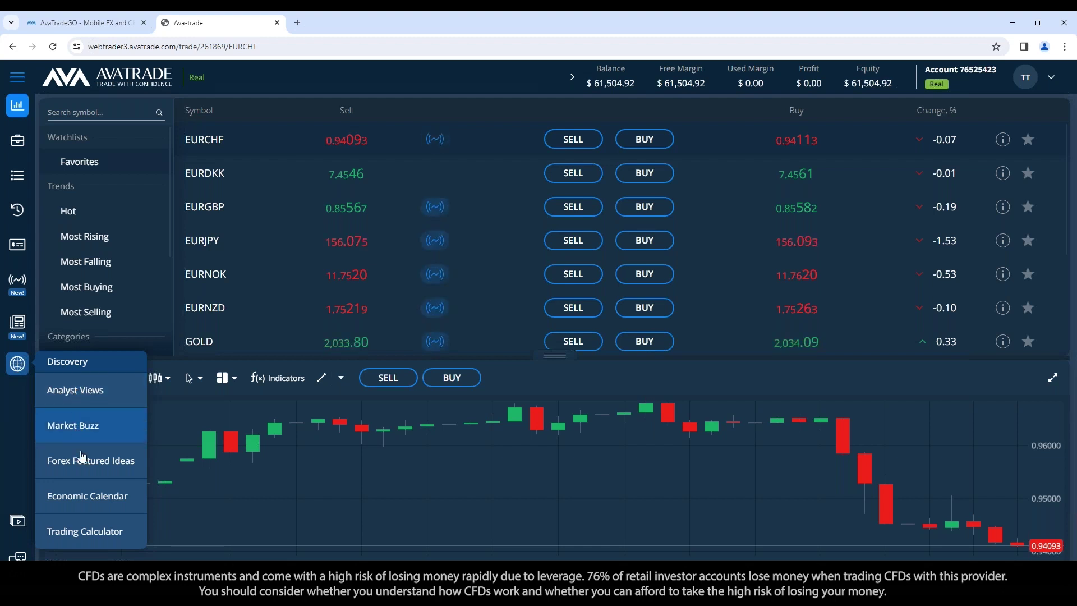
{"action": "left_click", "coordinate": [84, 495]}
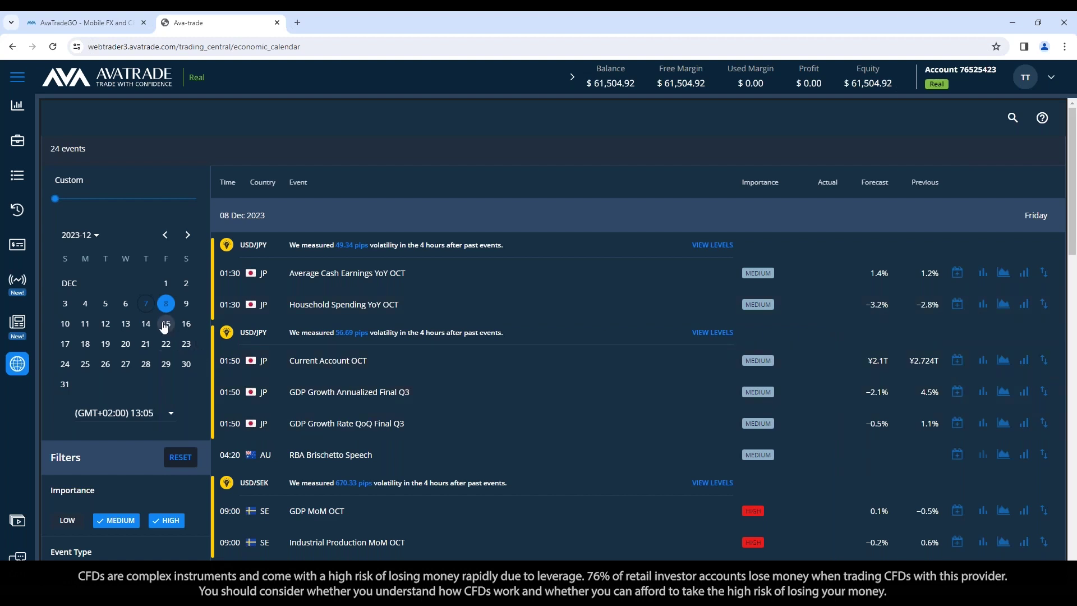
Show the calendar events for 7 December 2023 and open the volatility analysis of the US Initial Jobless Claims
{"action": "left_click", "coordinate": [146, 304]}
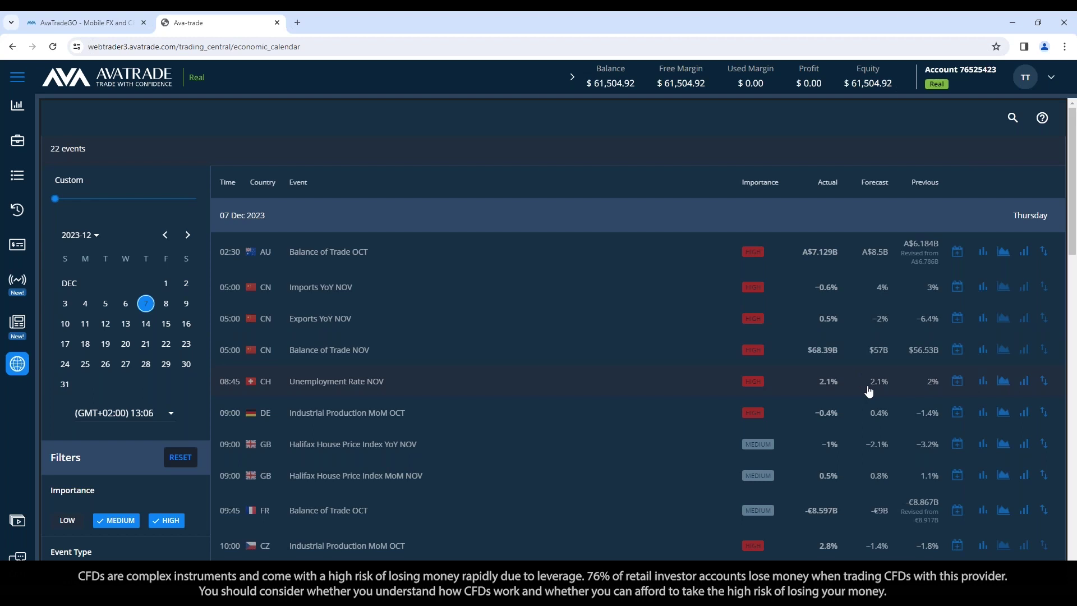
{"action": "scroll", "coordinate": [818, 429], "scroll_direction": "down", "scroll_amount": 7}
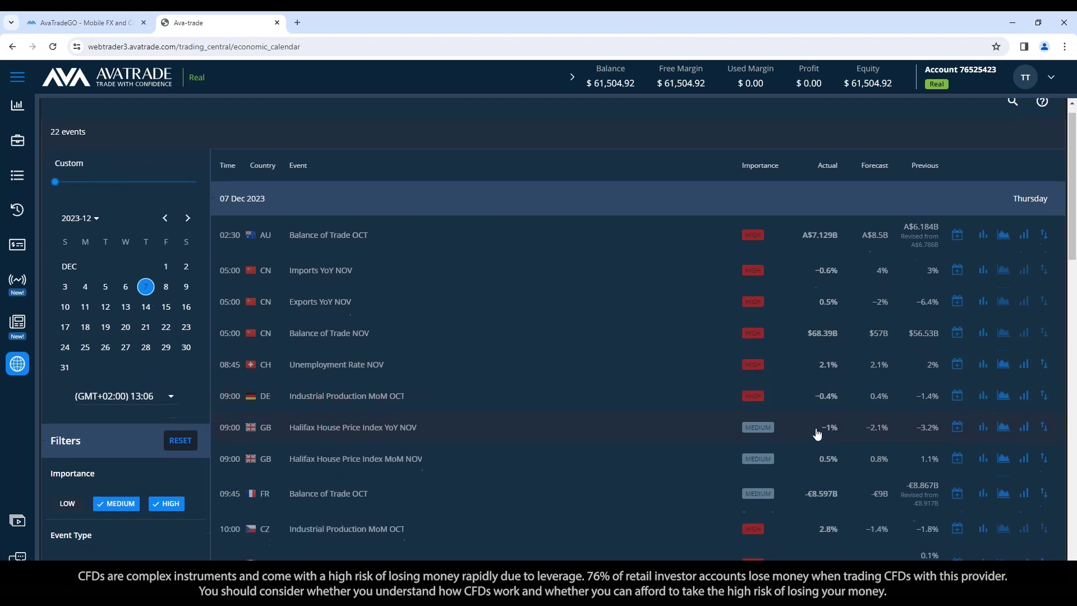
{"action": "scroll", "coordinate": [812, 431], "scroll_direction": "down", "scroll_amount": 2}
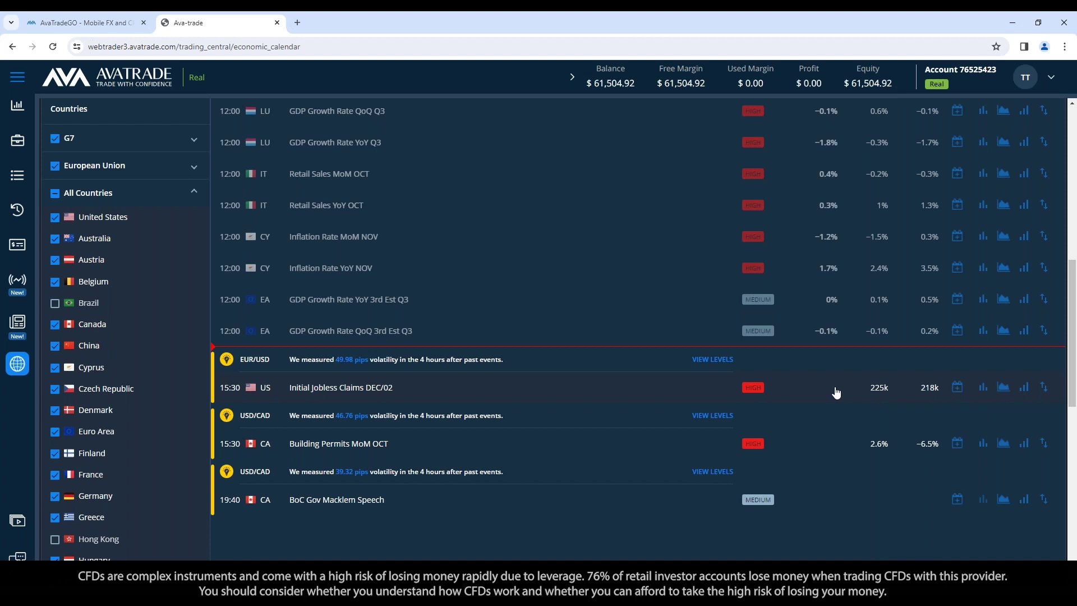
{"action": "left_click", "coordinate": [1026, 389]}
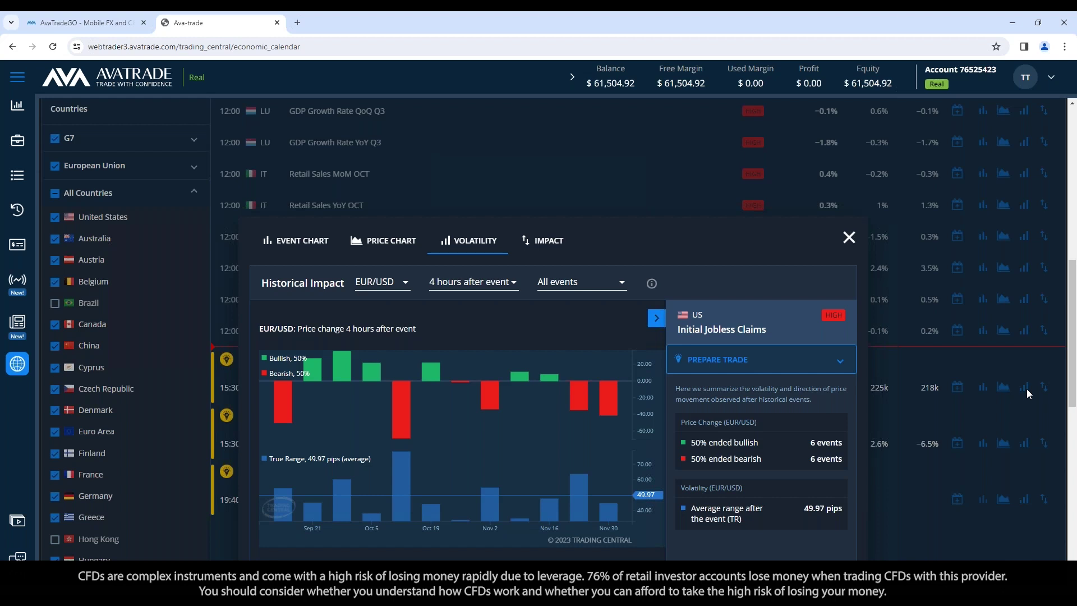
Keep EUR/USD as the pair and filter the historical impact to events with actual above forecast
{"action": "left_click", "coordinate": [371, 286]}
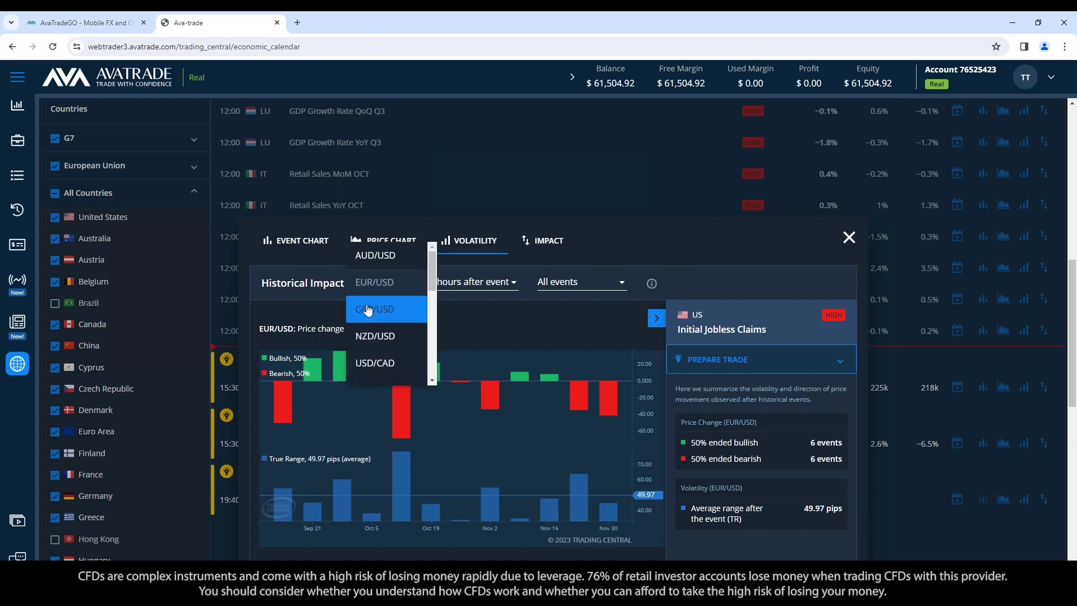
{"action": "left_click", "coordinate": [377, 286]}
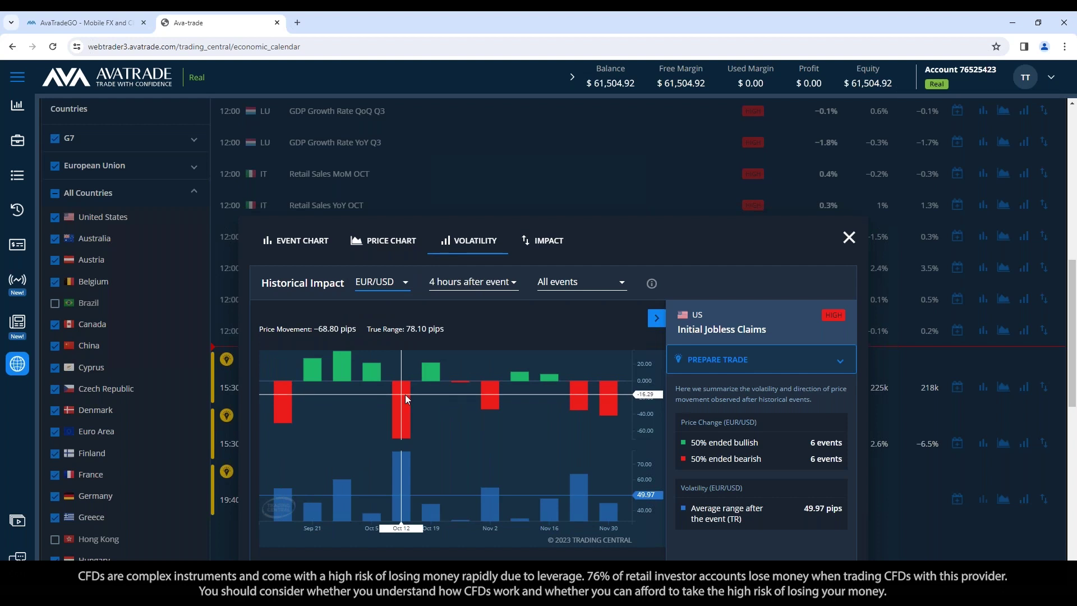
{"action": "left_click", "coordinate": [571, 286]}
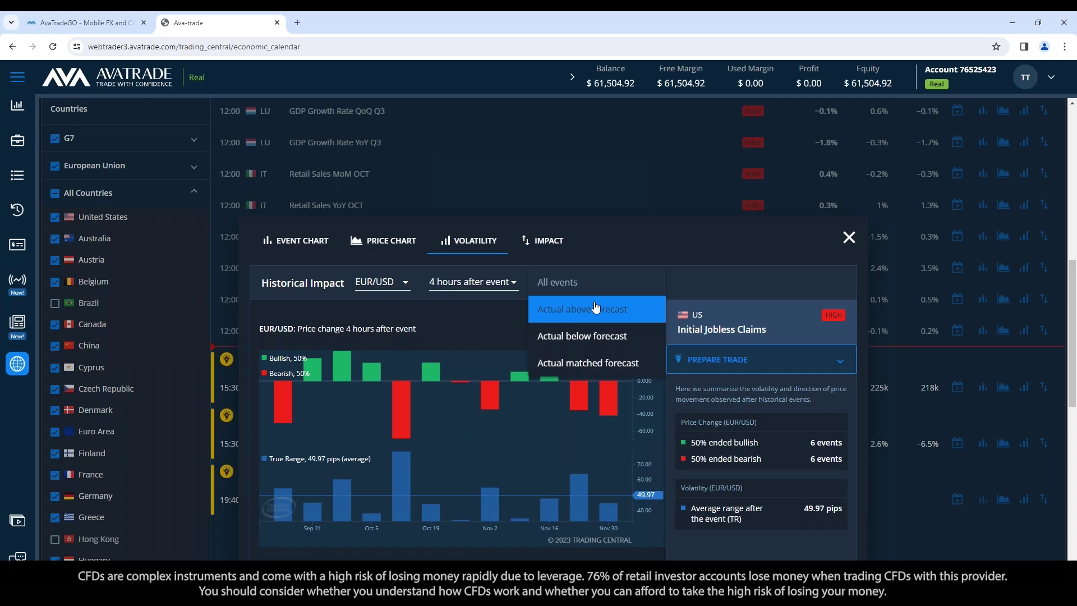
{"action": "left_click", "coordinate": [589, 312]}
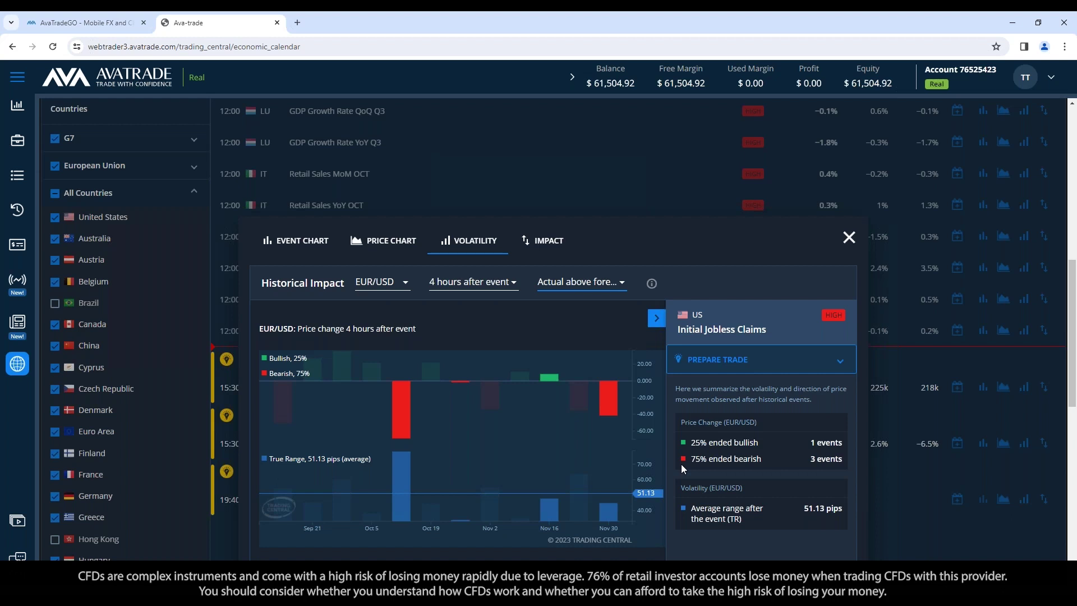
Filter the EUR/USD historical impact to events with actual below forecast and highlight the average range after the event
{"action": "left_click", "coordinate": [595, 286]}
{"action": "left_click", "coordinate": [605, 313]}
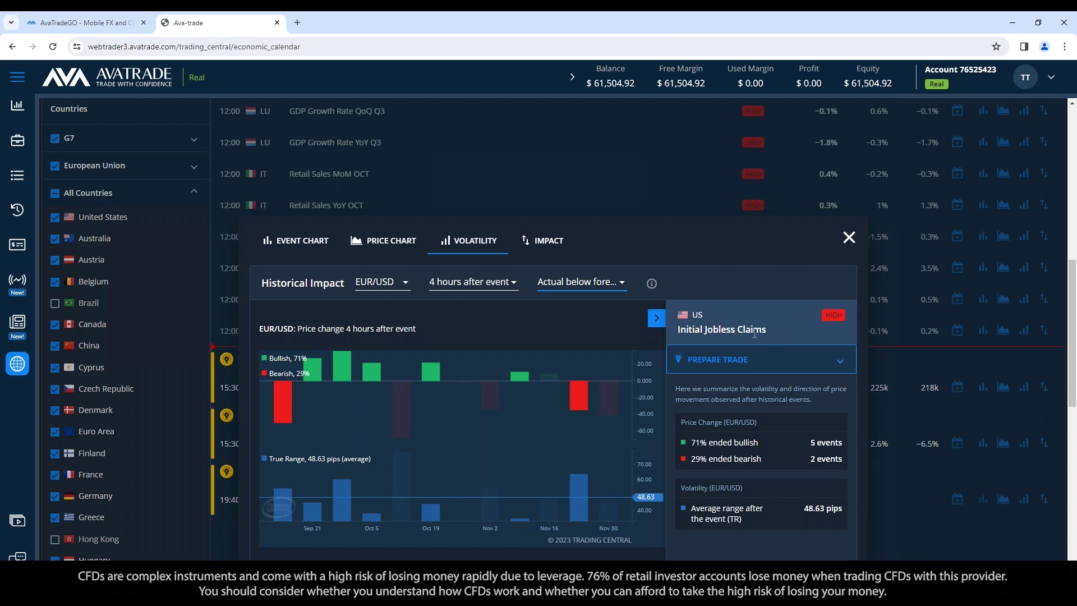
{"action": "mouse_move", "coordinate": [630, 289]}
{"action": "left_click_drag", "start_coordinate": [805, 510], "coordinate": [842, 509]}
Compare the EUR/USD price change and average range at 5 minutes and 4 hours after the event, finishing on 4 hours
{"action": "left_click", "coordinate": [472, 282]}
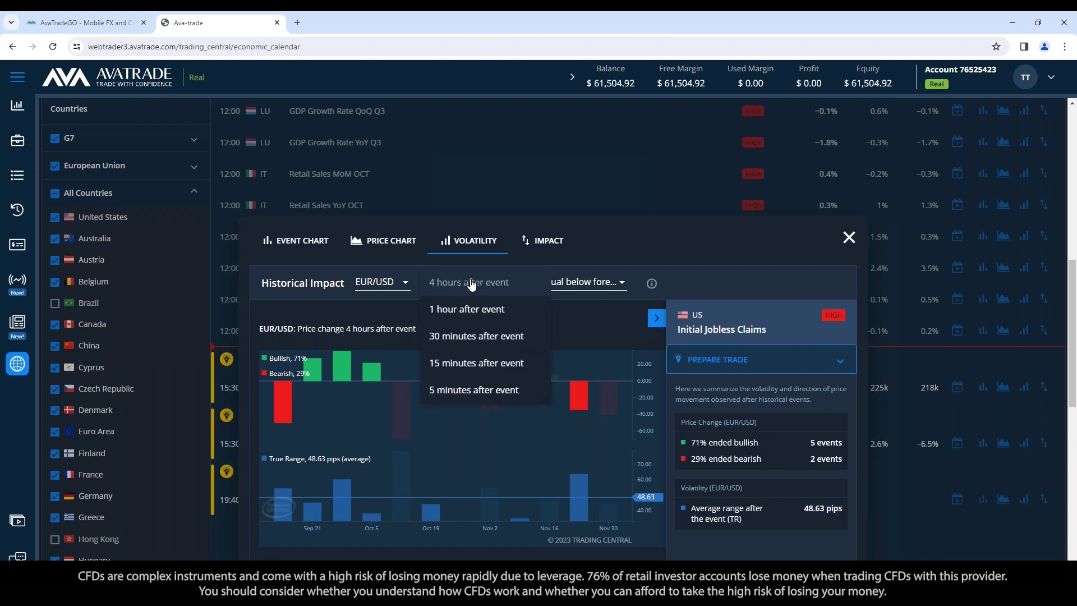
{"action": "left_click", "coordinate": [468, 389]}
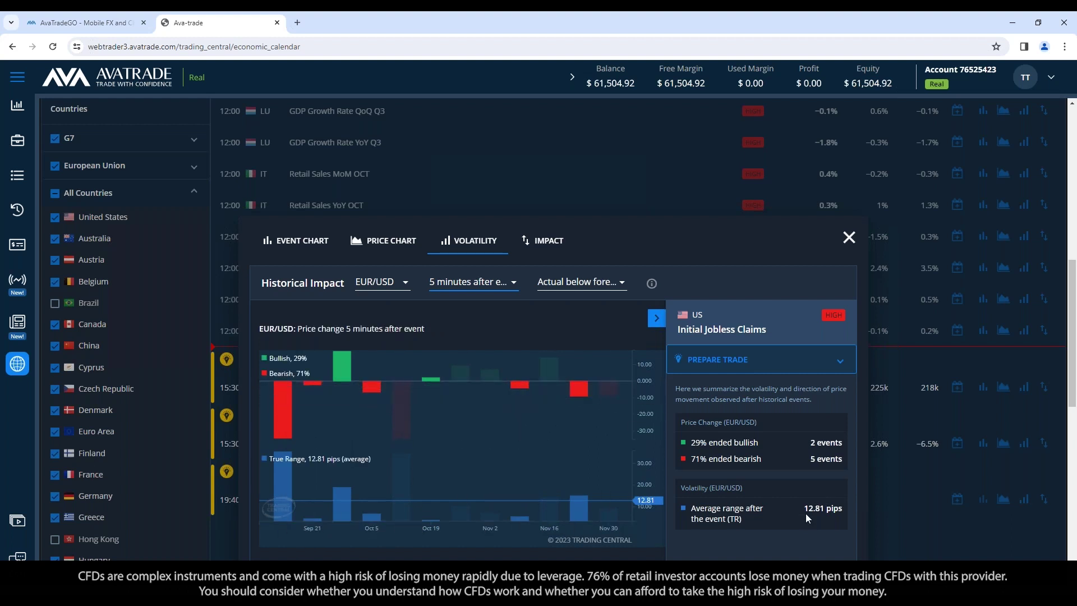
{"action": "left_click", "coordinate": [463, 286]}
{"action": "left_click", "coordinate": [469, 178]}
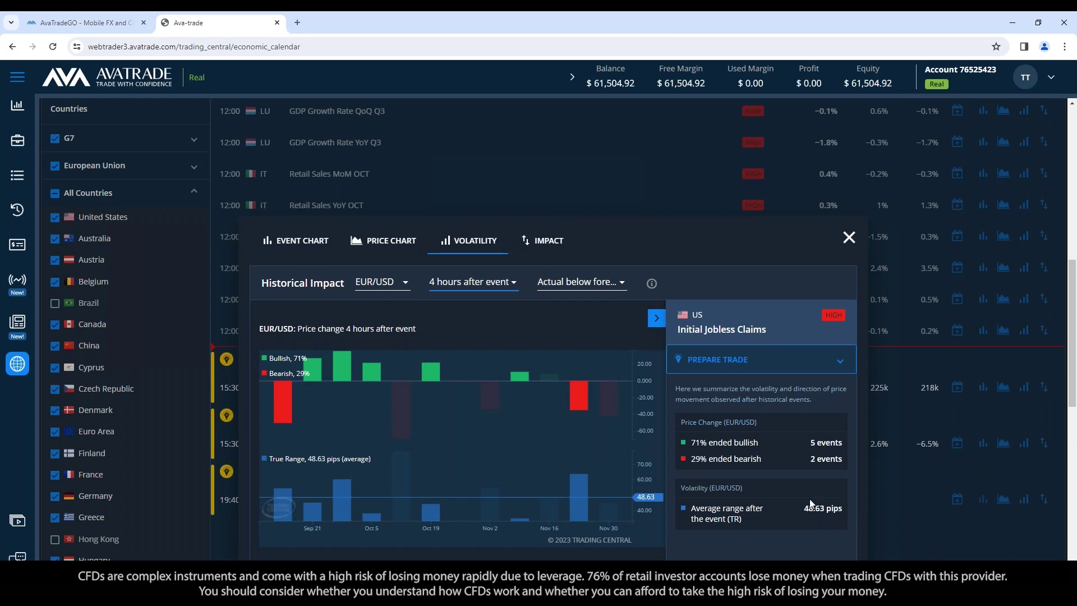
{"action": "left_click_drag", "start_coordinate": [803, 511], "coordinate": [843, 512]}
{"action": "left_click", "coordinate": [458, 293]}
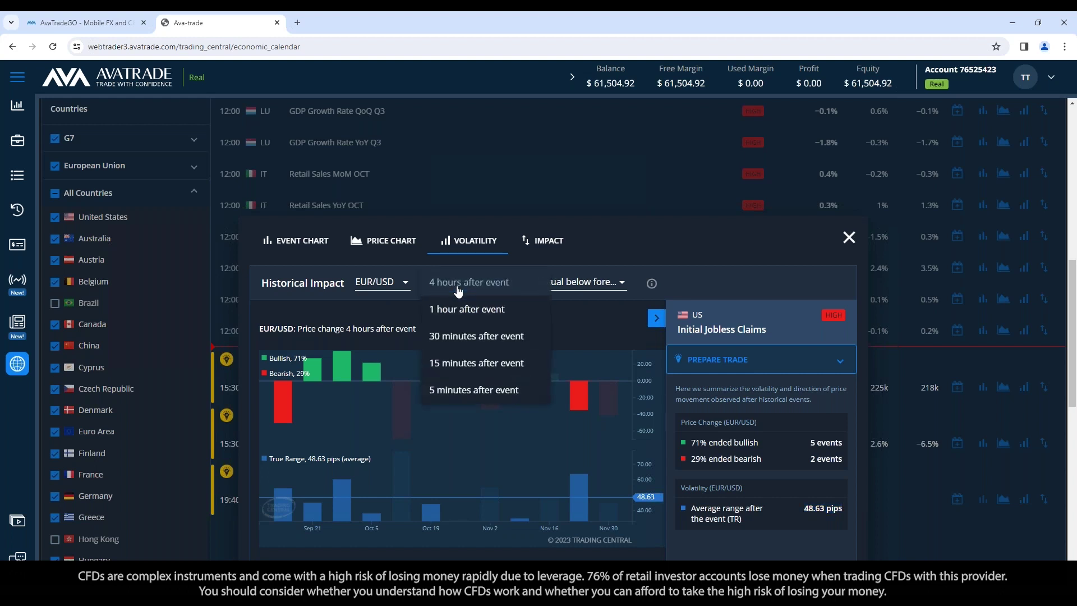
{"action": "left_click", "coordinate": [460, 390]}
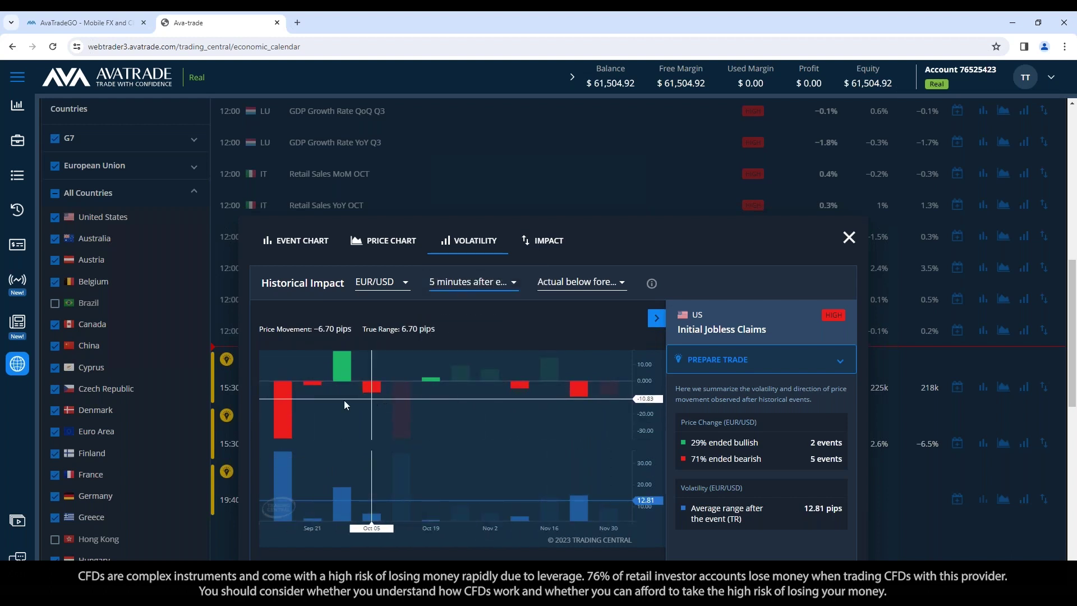
{"action": "left_click", "coordinate": [482, 284]}
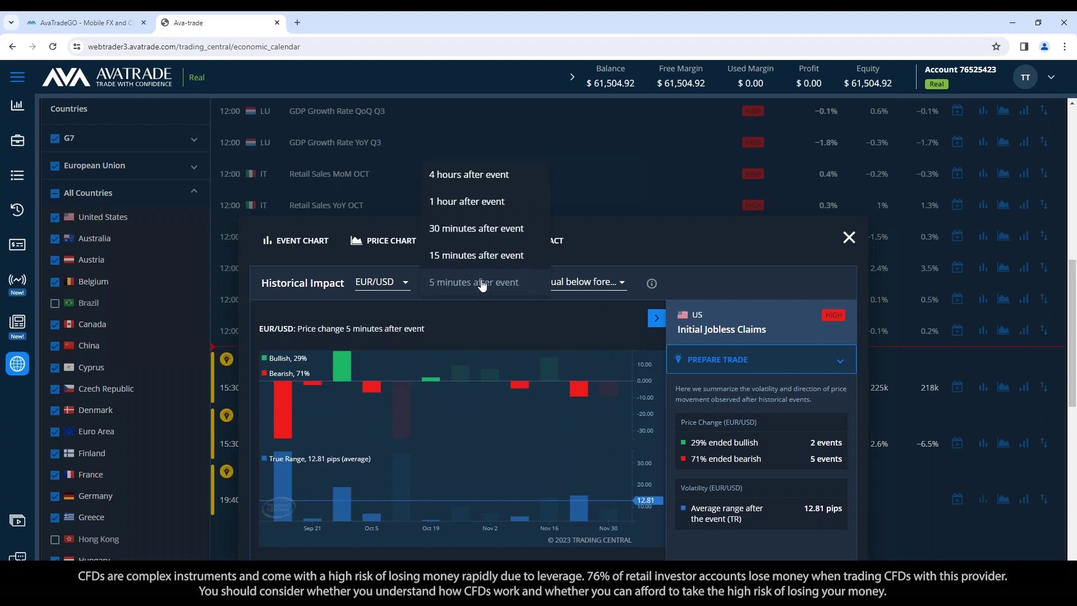
{"action": "left_click", "coordinate": [470, 175]}
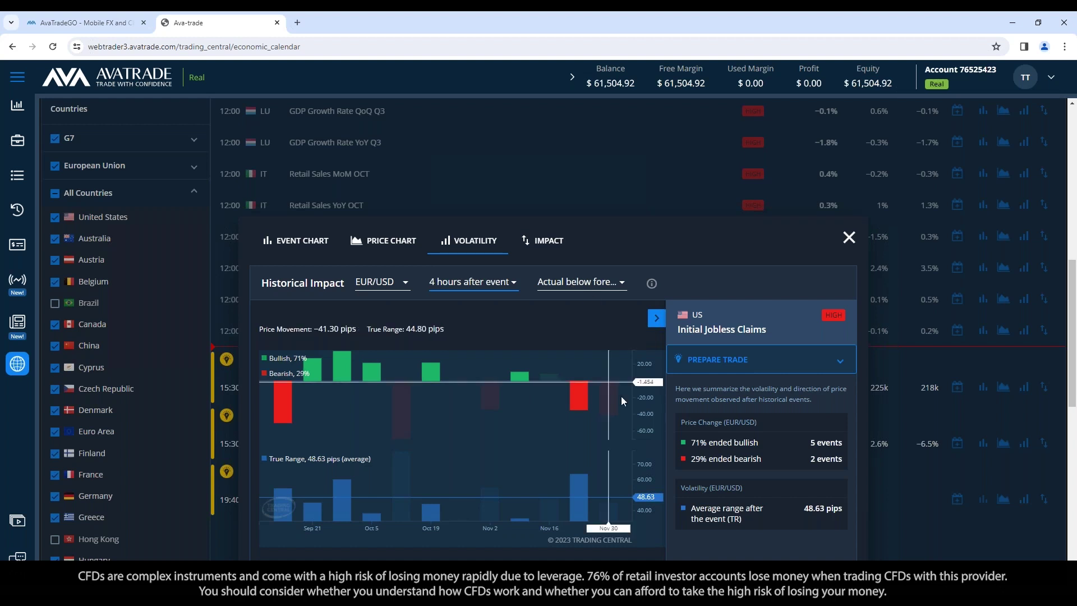
Set the event filter back to actual above forecast, leaving EUR/USD as the selected pair
{"action": "left_click", "coordinate": [570, 284]}
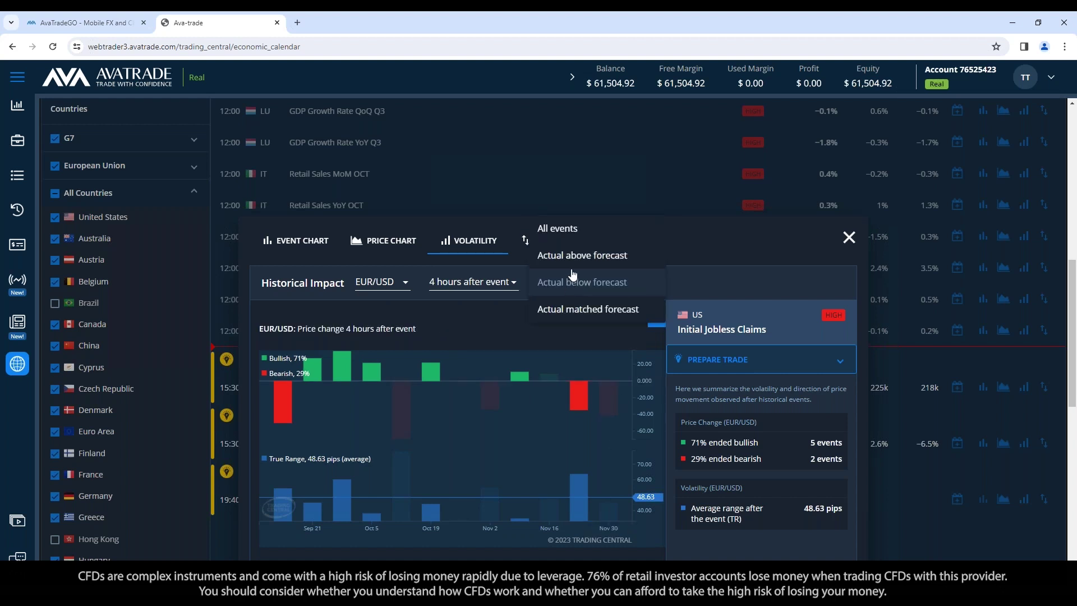
{"action": "left_click", "coordinate": [577, 257]}
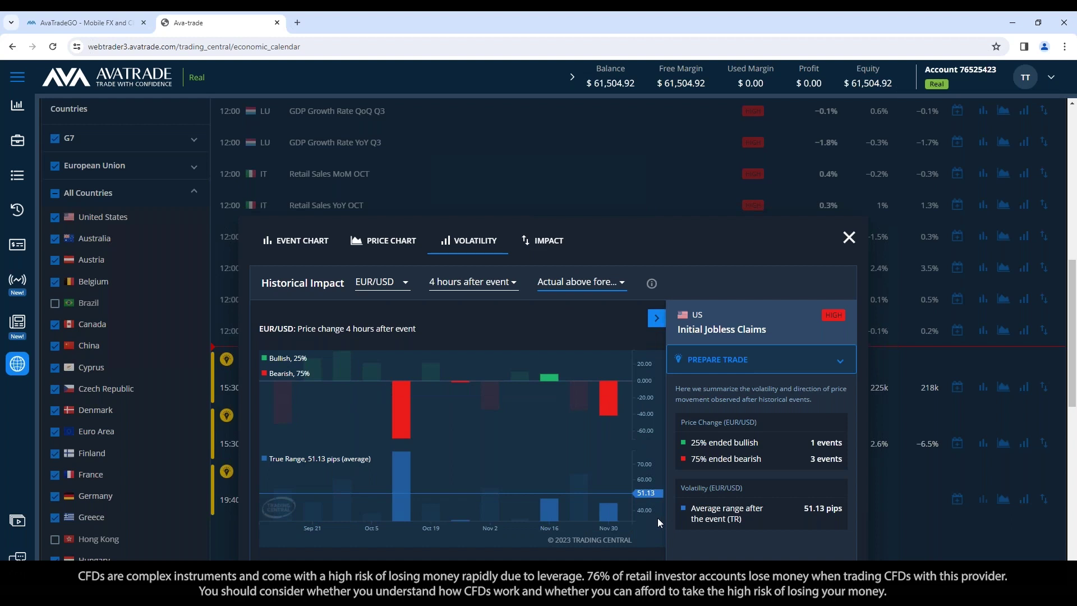
{"action": "left_click", "coordinate": [368, 285]}
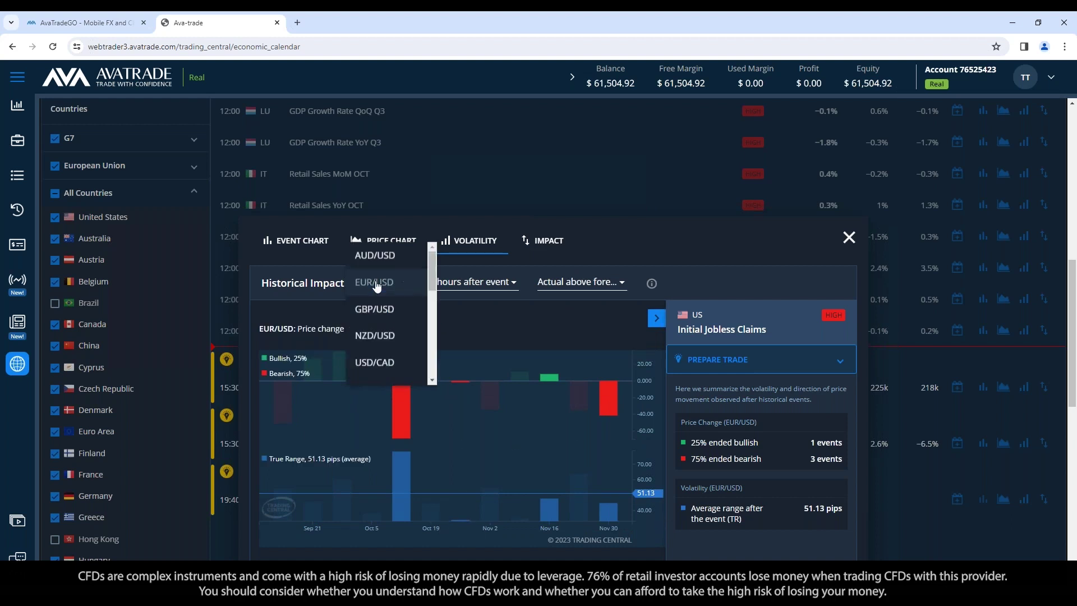
{"action": "left_click", "coordinate": [749, 241]}
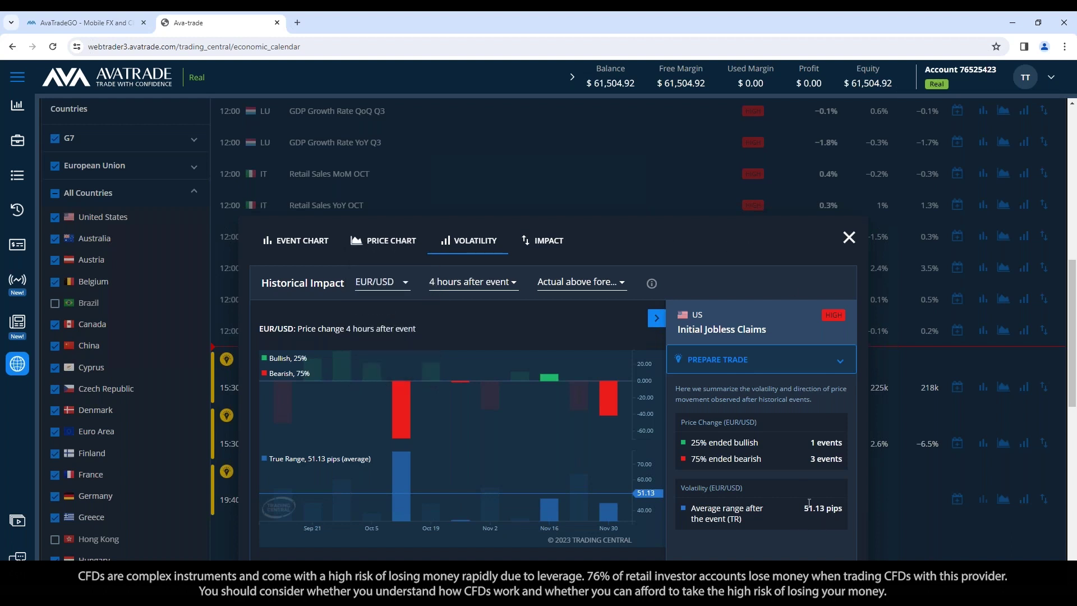
View the historical impact on GBP/USD for comparison, then return the pair to EUR/USD
{"action": "left_click", "coordinate": [386, 285]}
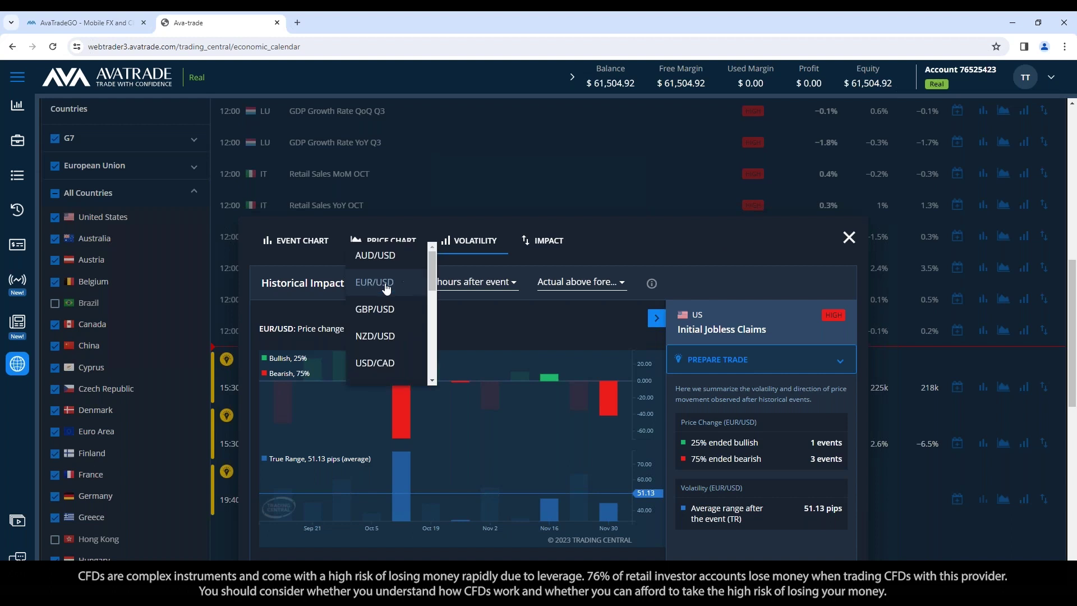
{"action": "left_click", "coordinate": [373, 310]}
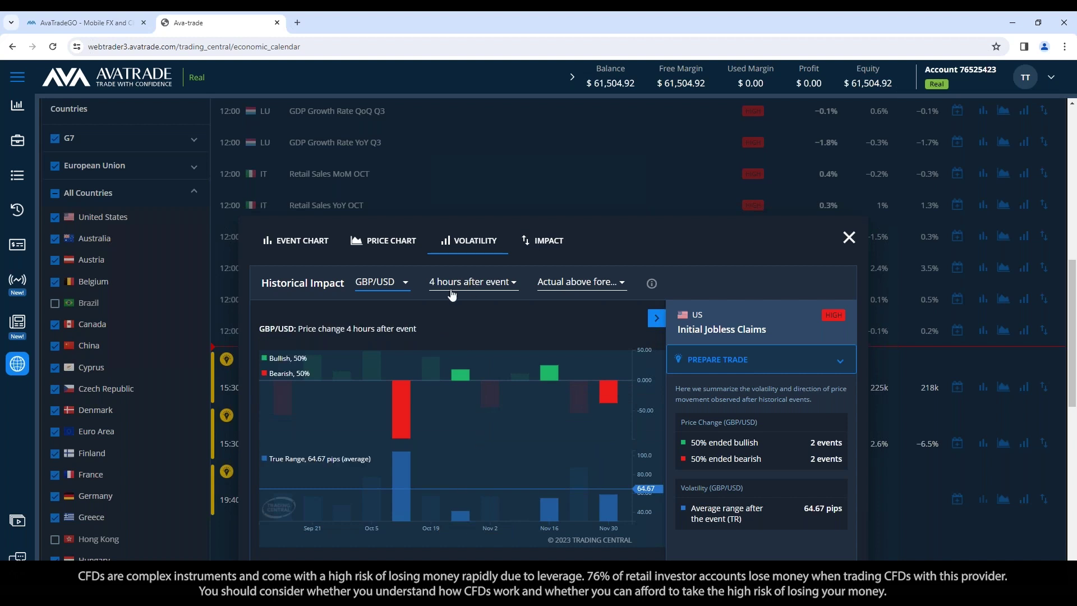
{"action": "left_click", "coordinate": [375, 286]}
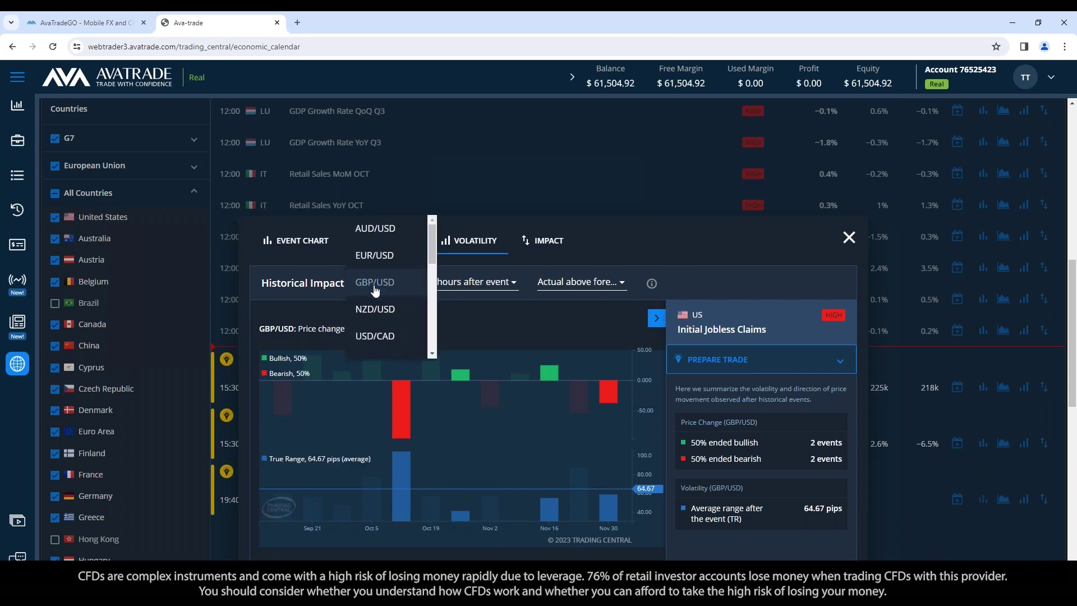
{"action": "left_click", "coordinate": [379, 258]}
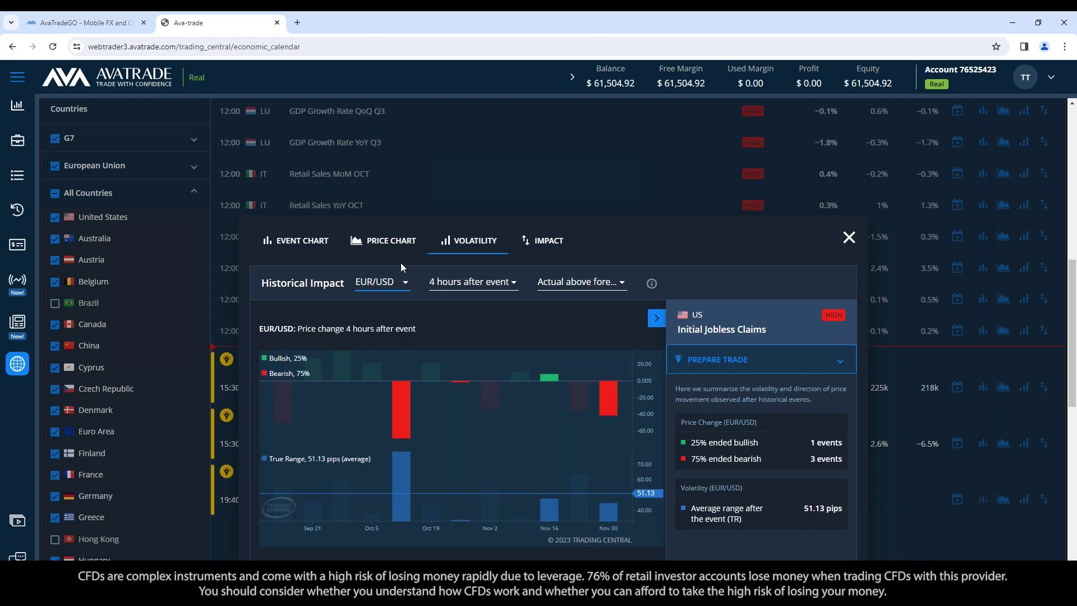
View the historical impact on USD/JPY 4 hours after Initial Jobless Claims events with actual above forecast
{"action": "left_click", "coordinate": [374, 289]}
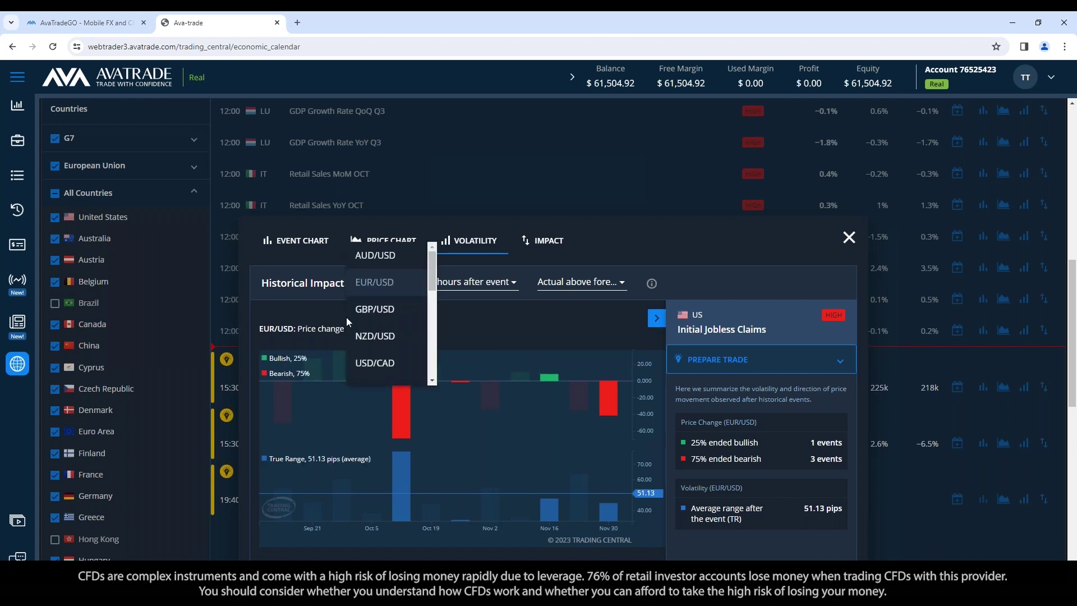
{"action": "scroll", "coordinate": [378, 338], "scroll_direction": "up", "scroll_amount": 1}
{"action": "scroll", "coordinate": [372, 359], "scroll_direction": "down", "scroll_amount": 4}
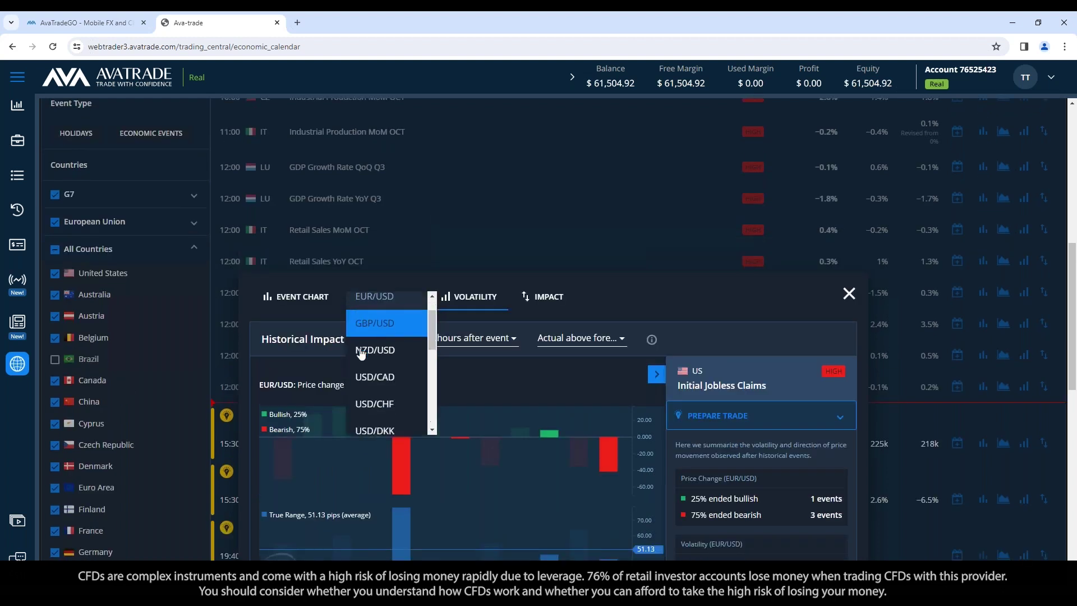
{"action": "scroll", "coordinate": [370, 368], "scroll_direction": "up", "scroll_amount": 2}
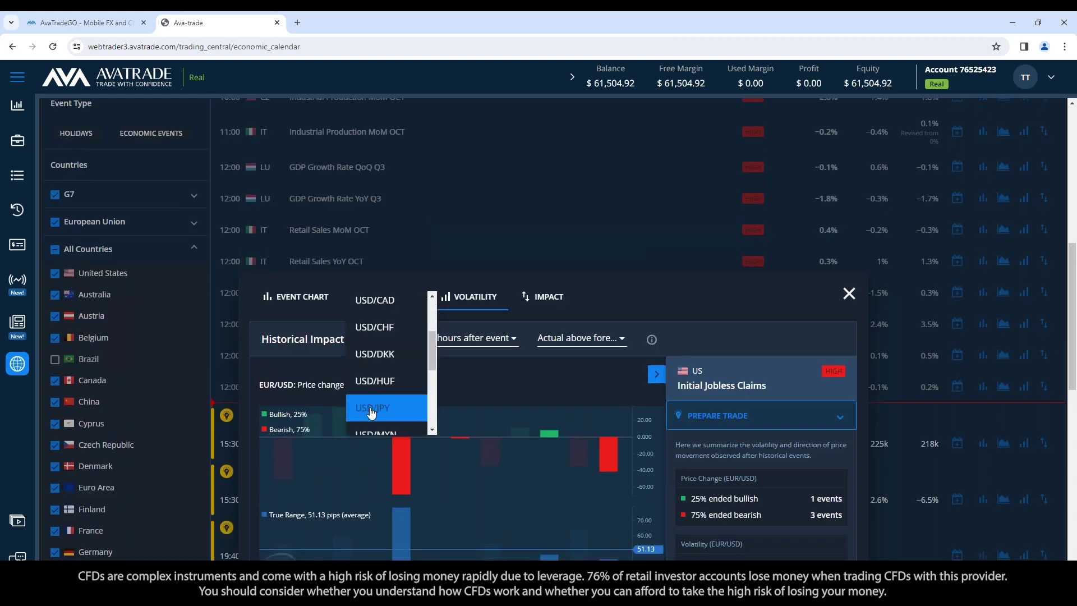
{"action": "left_click", "coordinate": [372, 408]}
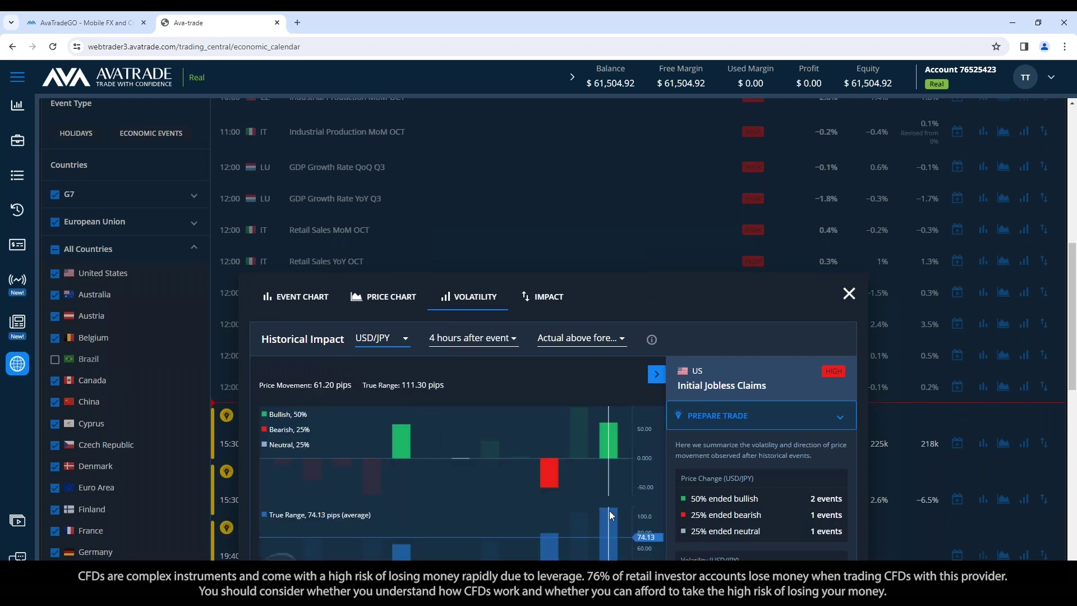
{"action": "scroll", "coordinate": [607, 510], "scroll_direction": "down", "scroll_amount": 1}
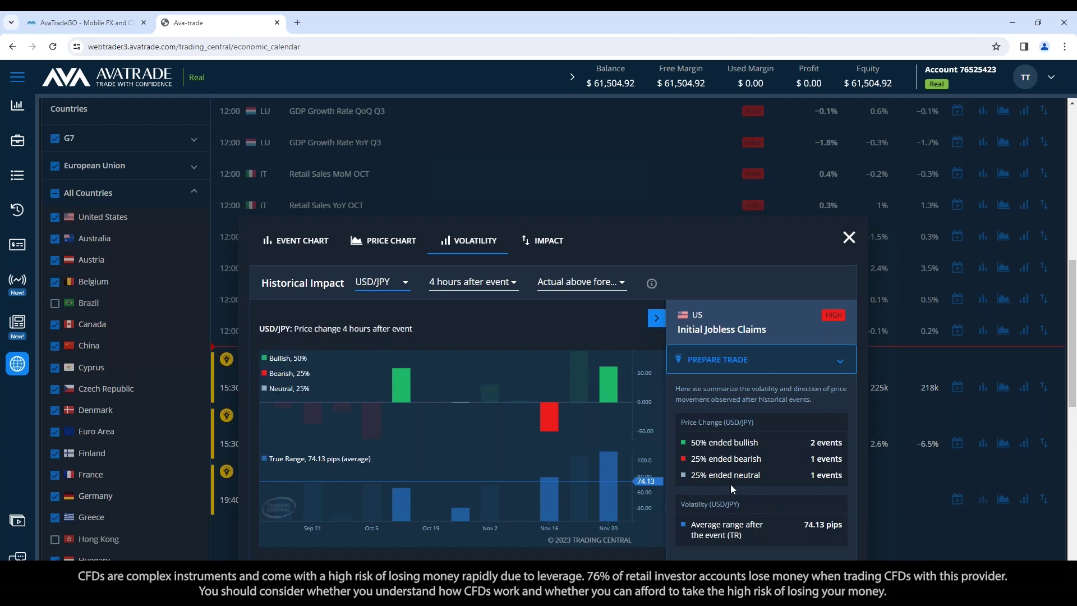
Return the pair to EUR/USD and close the Initial Jobless Claims volatility view
{"action": "left_click", "coordinate": [379, 285]}
{"action": "scroll", "coordinate": [382, 309], "scroll_direction": "up", "scroll_amount": 5}
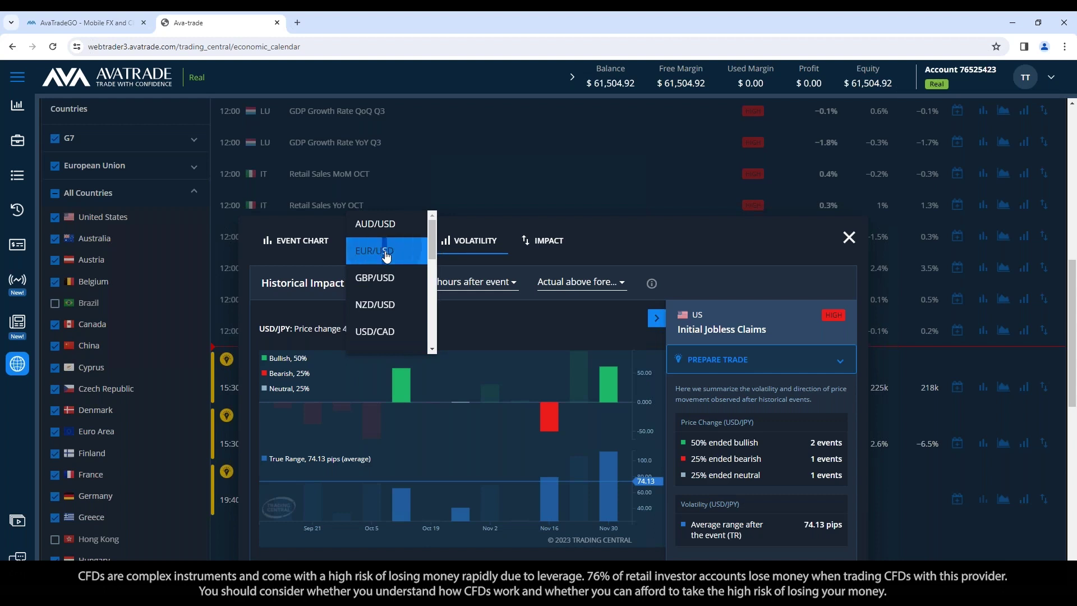
{"action": "left_click", "coordinate": [386, 253]}
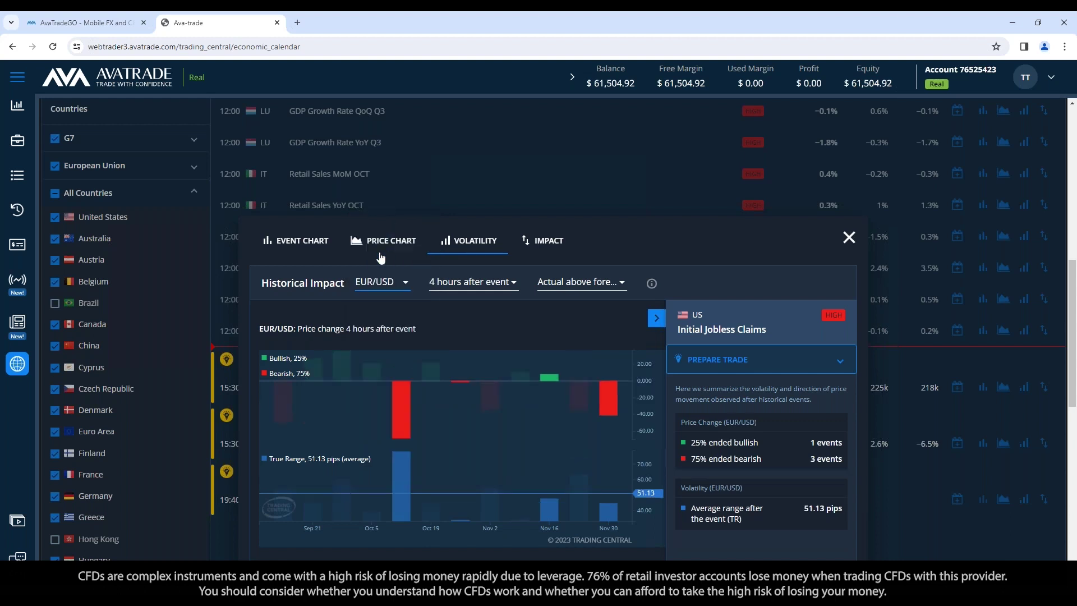
{"action": "left_click", "coordinate": [848, 237]}
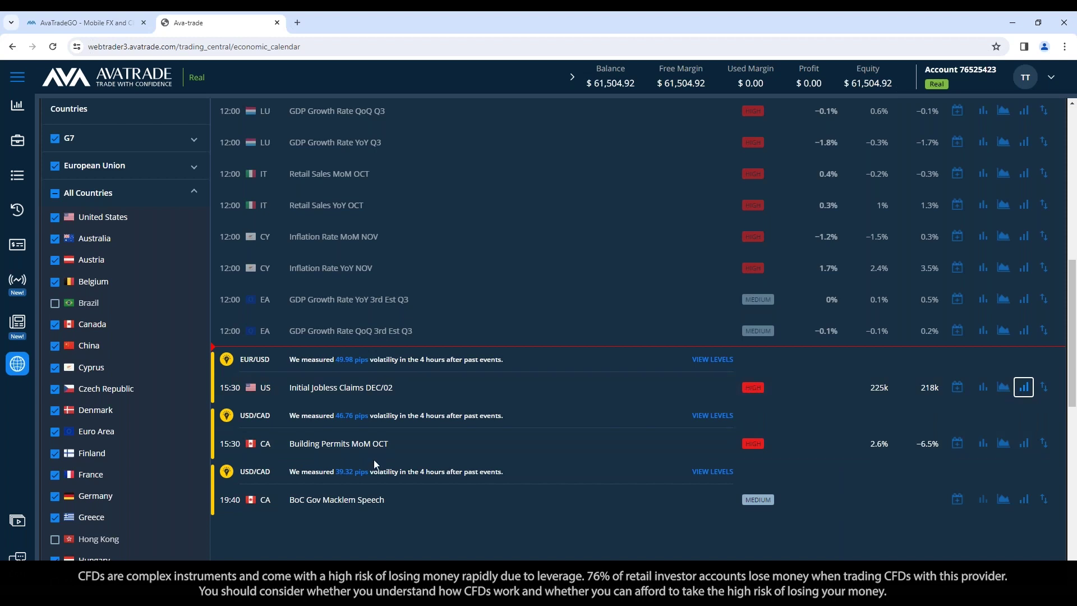
Open the volatility history of Canada's Building Permits MoM OCT and filter it to actual above forecast
{"action": "scroll", "coordinate": [436, 534], "scroll_direction": "up", "scroll_amount": 2}
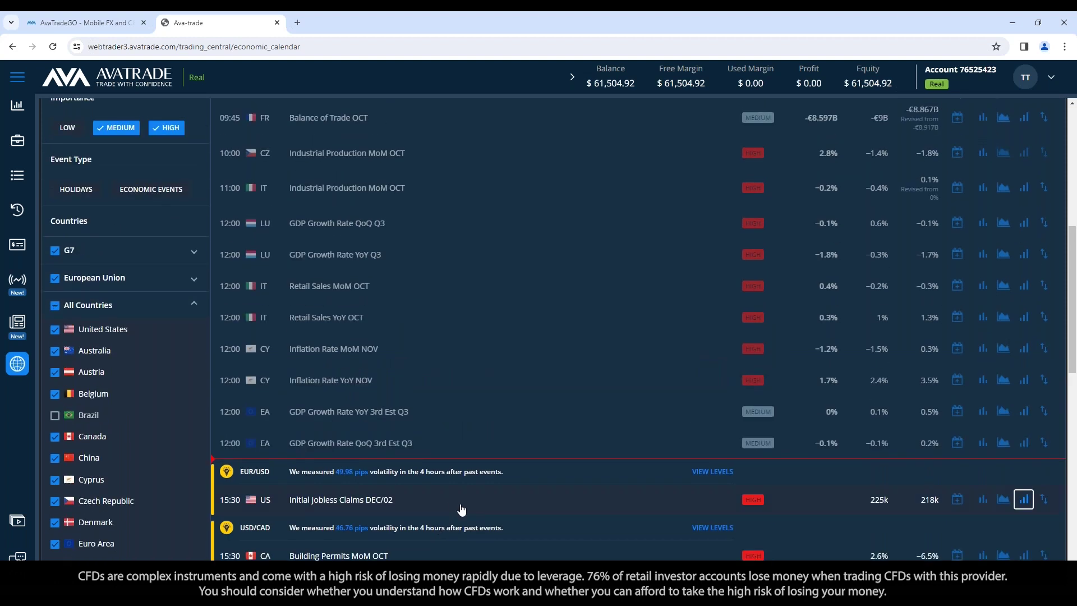
{"action": "scroll", "coordinate": [461, 509], "scroll_direction": "down", "scroll_amount": 2}
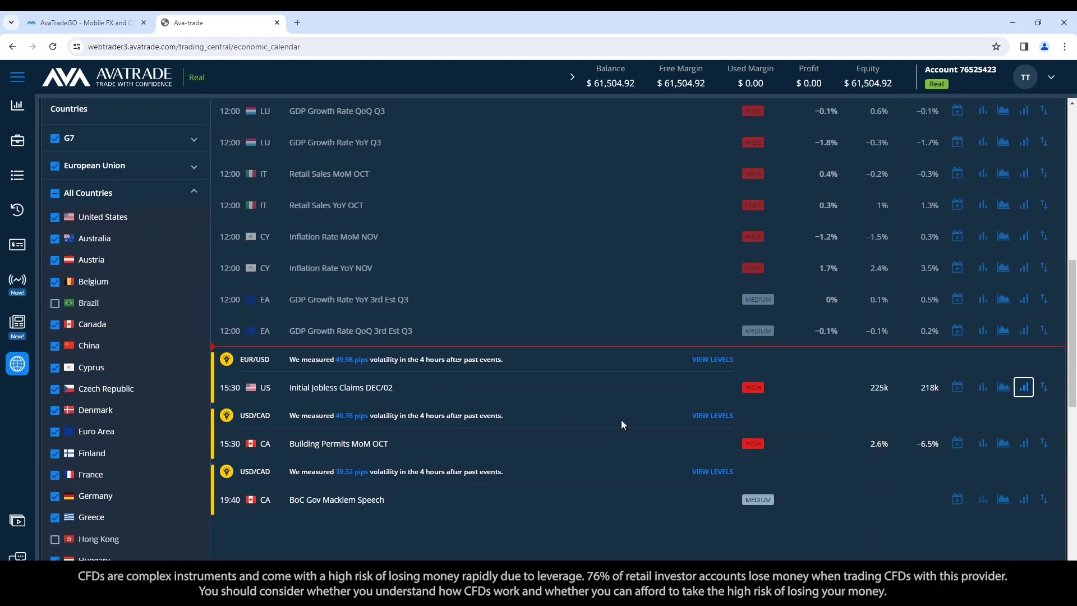
{"action": "left_click", "coordinate": [1025, 444]}
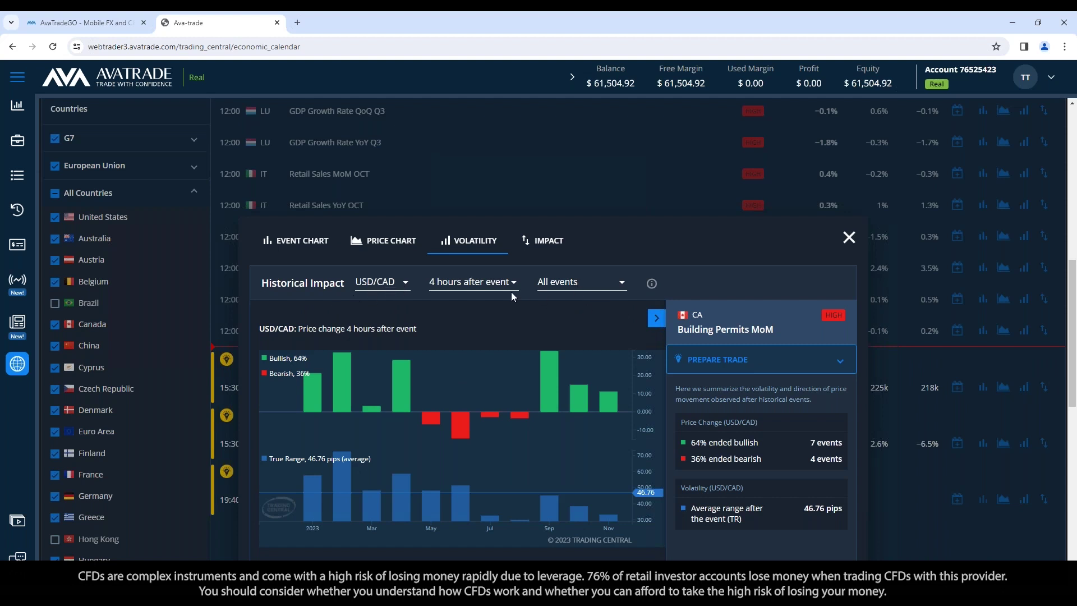
{"action": "left_click", "coordinate": [578, 282]}
{"action": "left_click", "coordinate": [582, 309]}
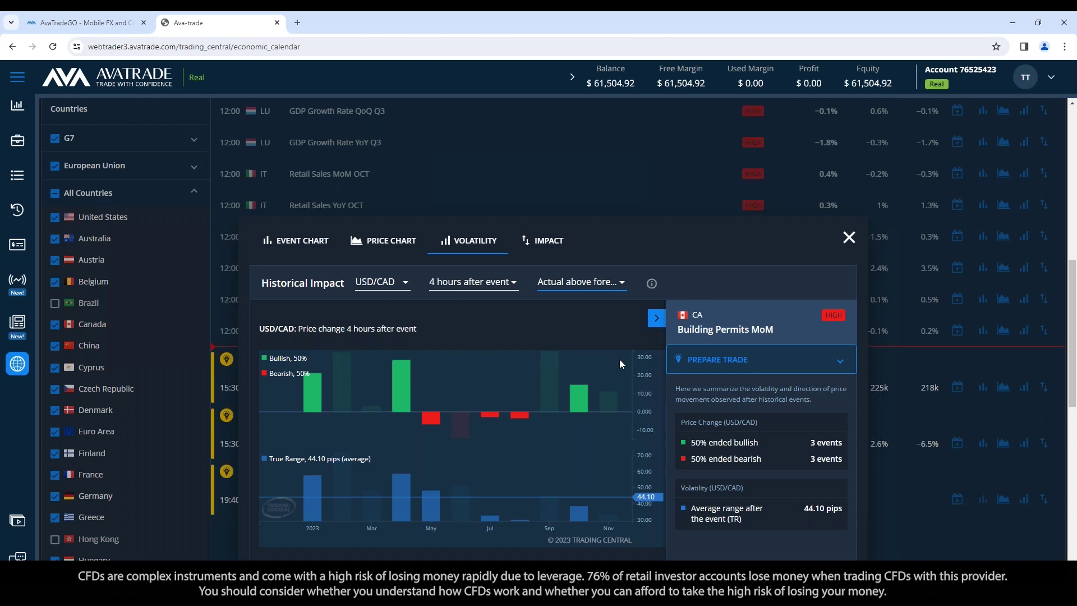
View the USD/CAD impact for actual below forecast, then set the event filter back to actual above forecast
{"action": "left_click", "coordinate": [576, 290]}
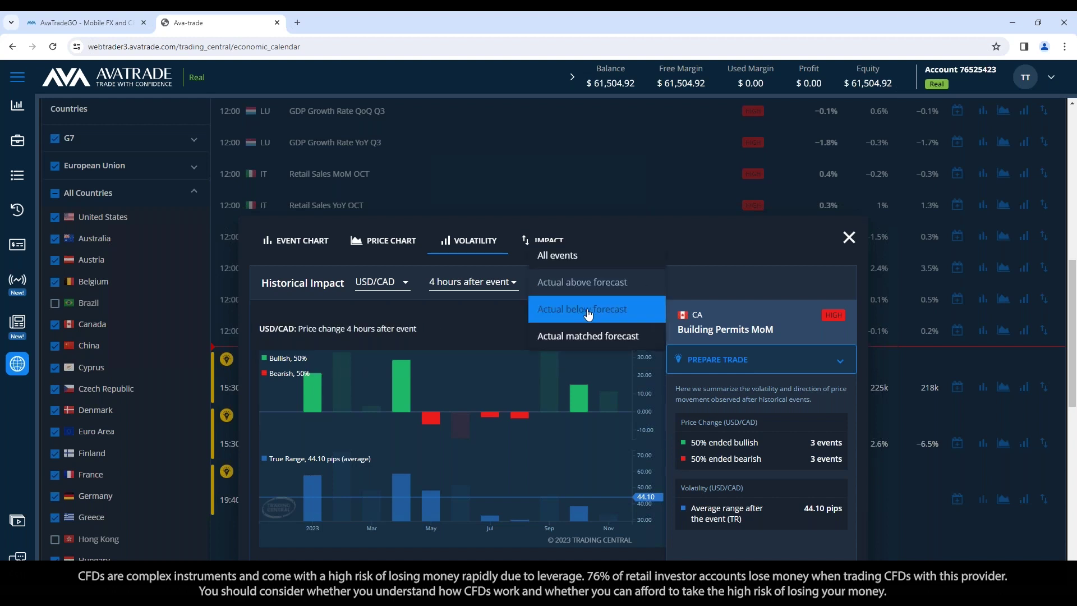
{"action": "left_click", "coordinate": [584, 308]}
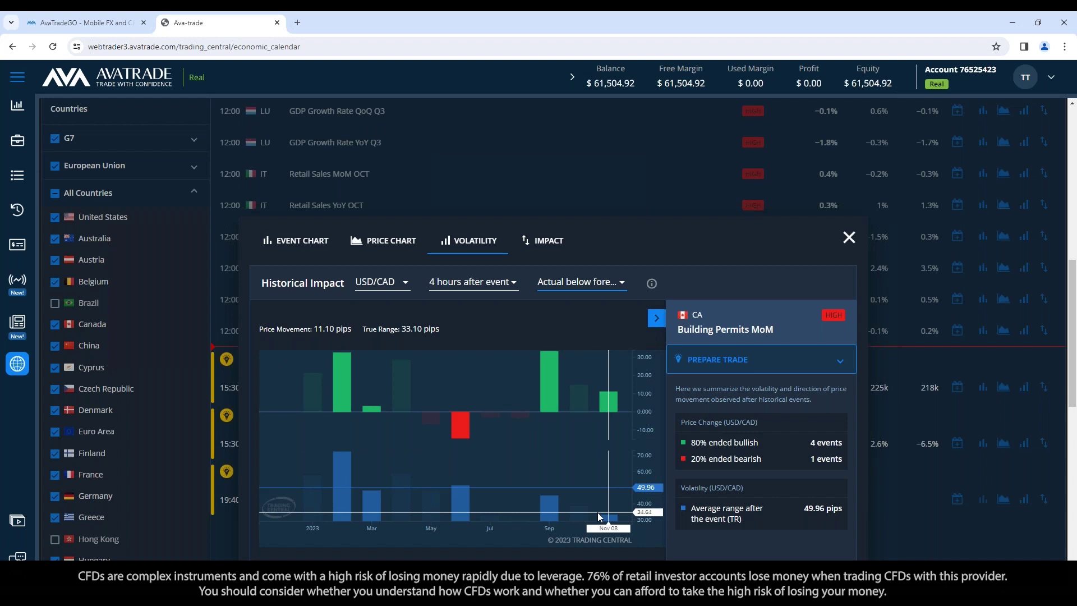
{"action": "left_click", "coordinate": [564, 290]}
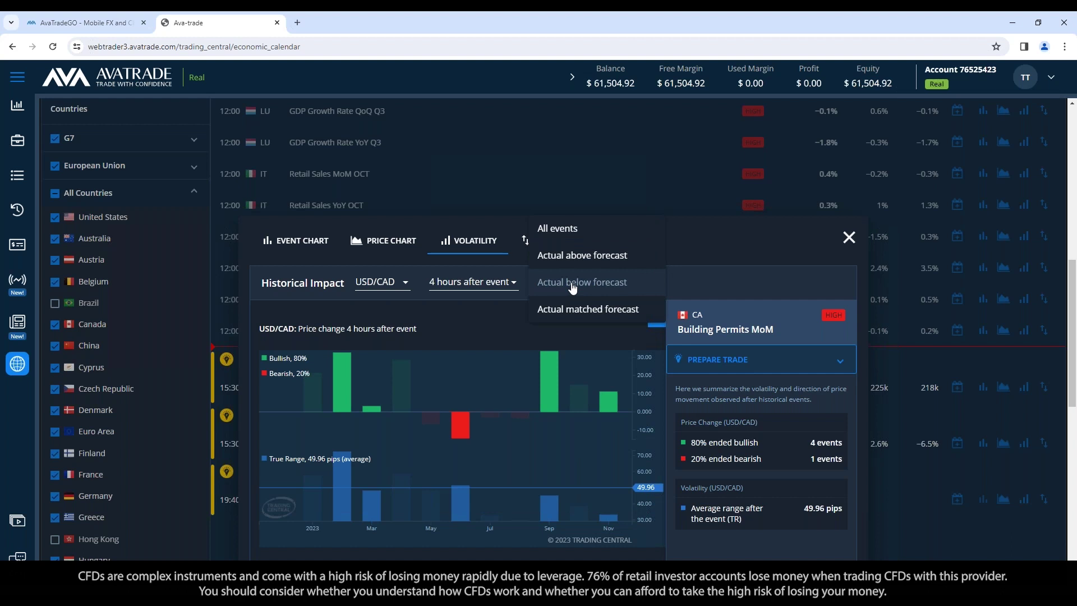
{"action": "left_click", "coordinate": [570, 258]}
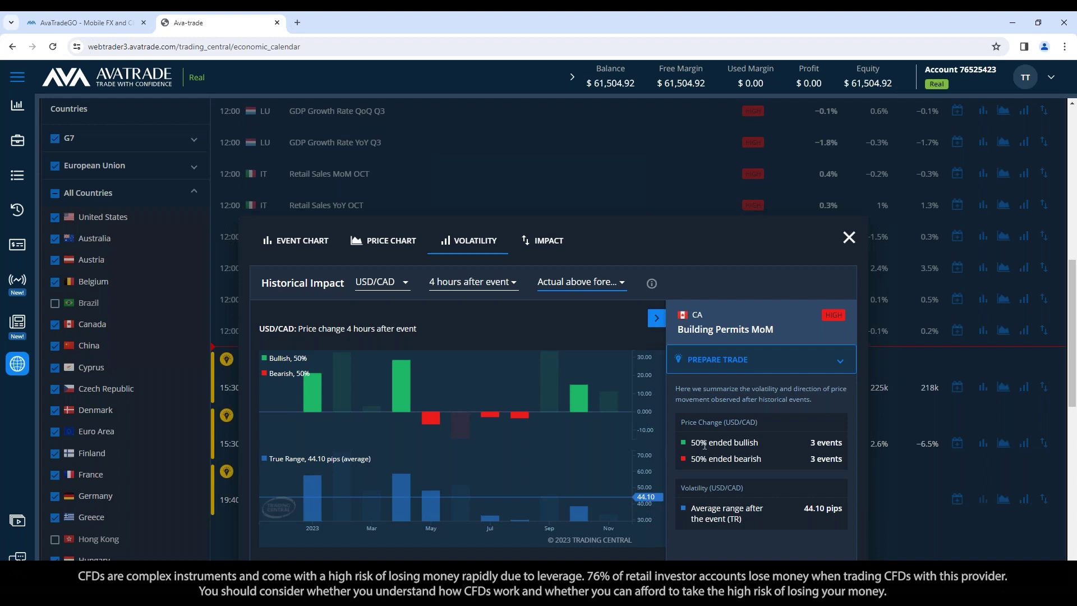
Compare USD/CAD price change and average range between below-forecast and above-forecast Building Permits events, finishing on actual below forecast
{"action": "left_click", "coordinate": [575, 287]}
{"action": "left_click", "coordinate": [578, 317]}
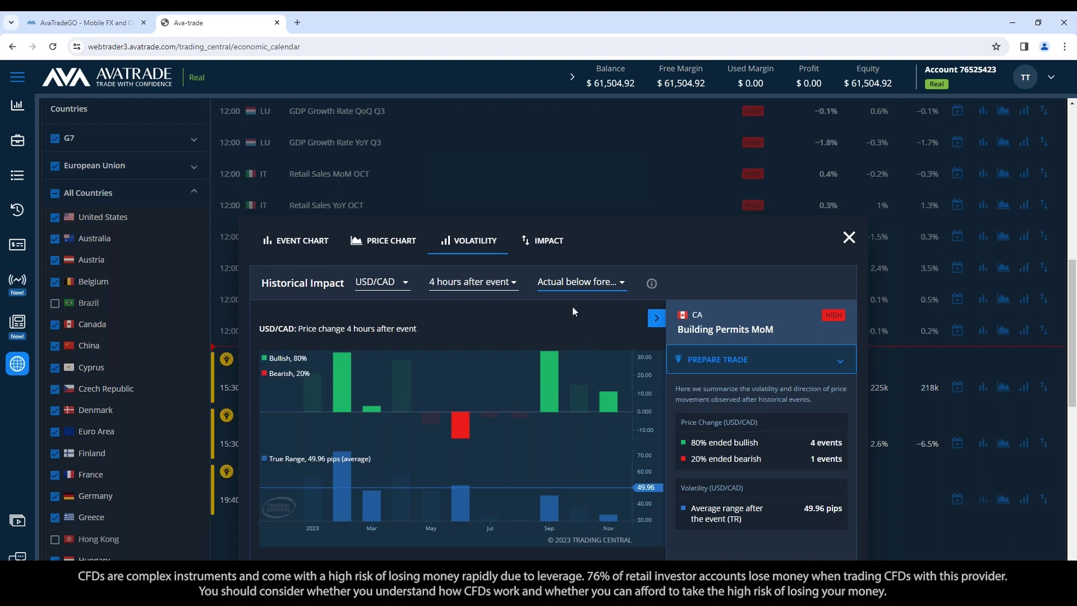
{"action": "left_click", "coordinate": [575, 287]}
{"action": "left_click", "coordinate": [561, 251]}
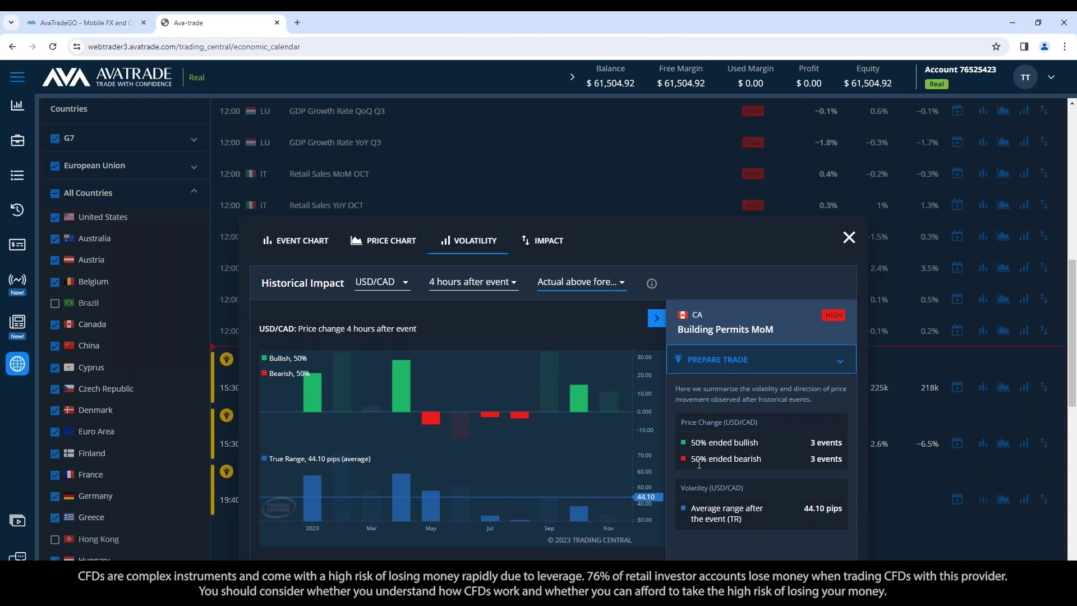
{"action": "left_click", "coordinate": [580, 290]}
{"action": "left_click", "coordinate": [578, 308]}
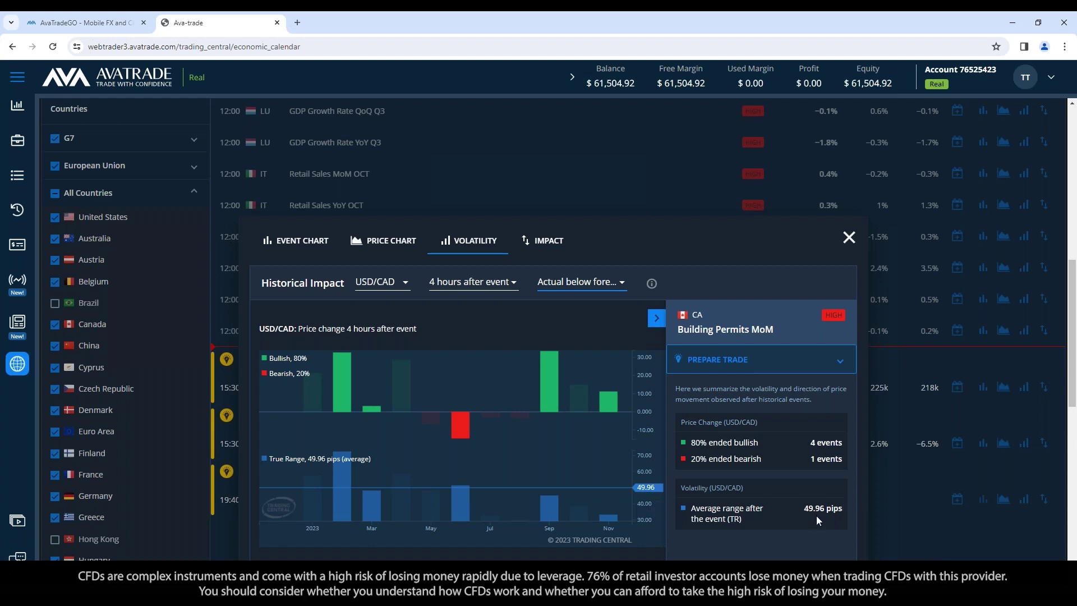
Compare the USD/CAD impact at 5 minutes and 4 hours after the event, then close the Building Permits volatility view
{"action": "left_click", "coordinate": [469, 286]}
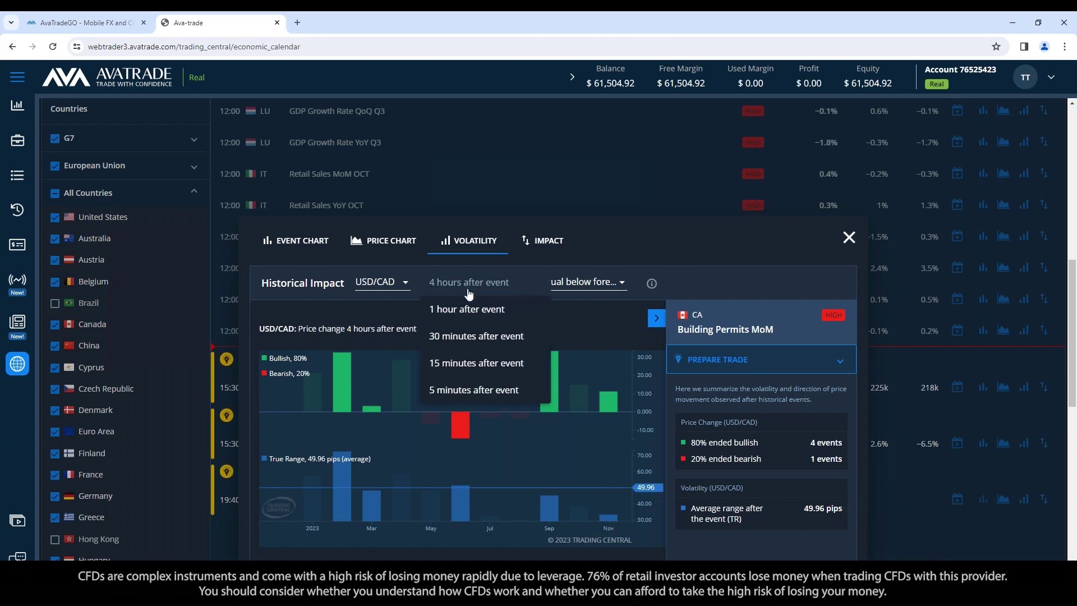
{"action": "left_click", "coordinate": [465, 390]}
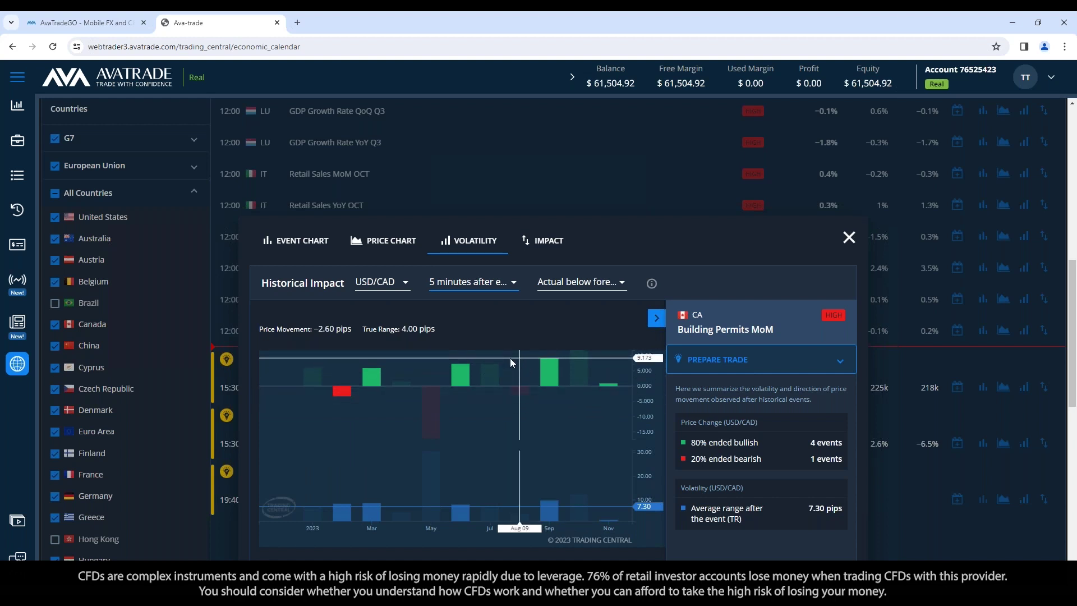
{"action": "left_click", "coordinate": [481, 283]}
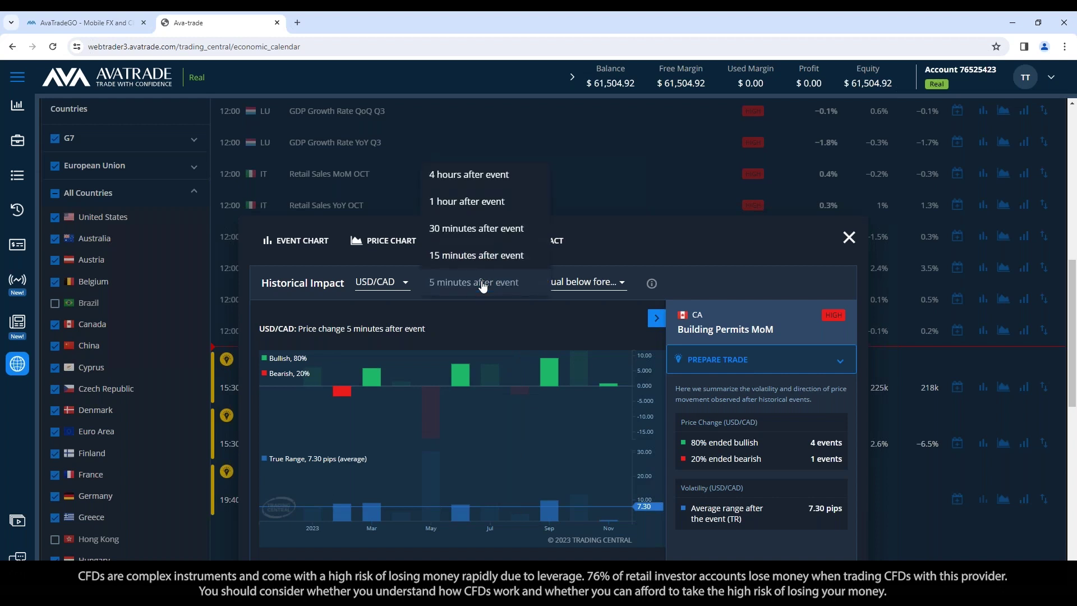
{"action": "left_click", "coordinate": [477, 174]}
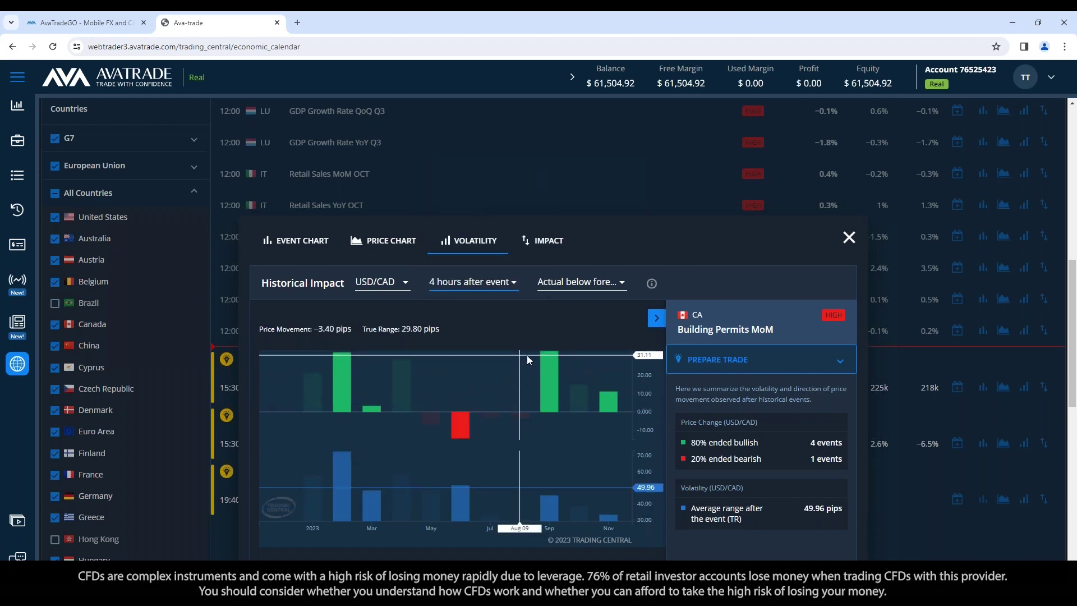
{"action": "left_click", "coordinate": [849, 237]}
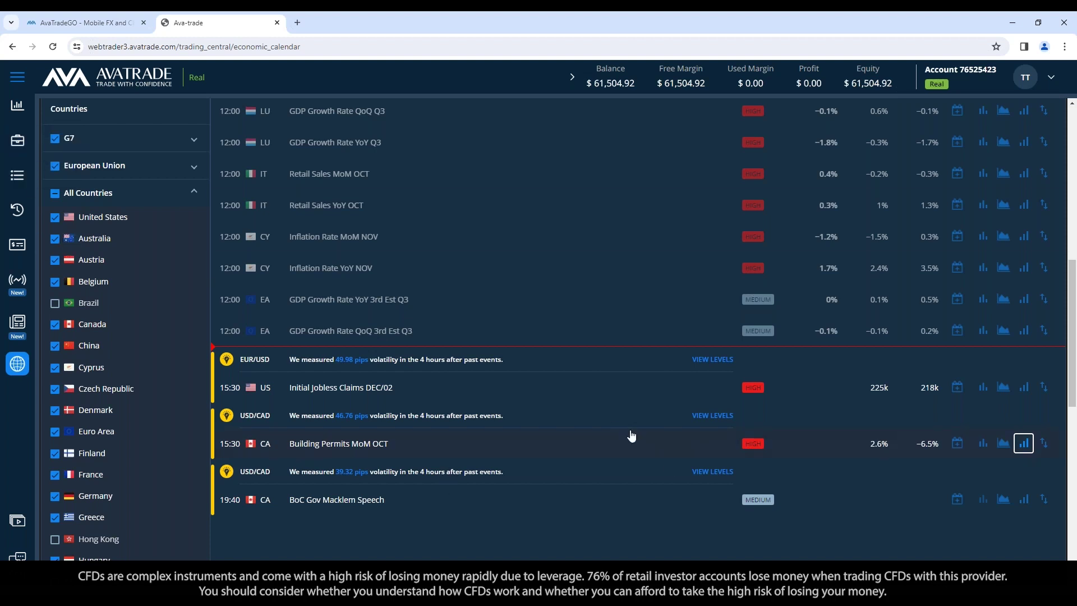
Show the economic calendar events for 8 December
{"action": "scroll", "coordinate": [629, 432], "scroll_direction": "up", "scroll_amount": 1}
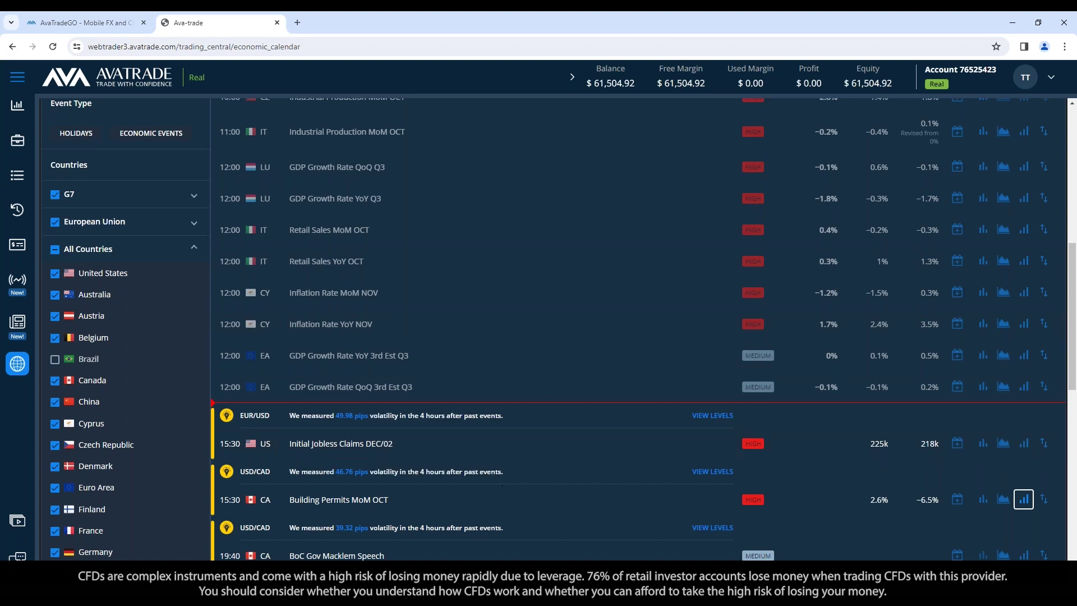
{"action": "scroll", "coordinate": [261, 393], "scroll_direction": "up", "scroll_amount": 5}
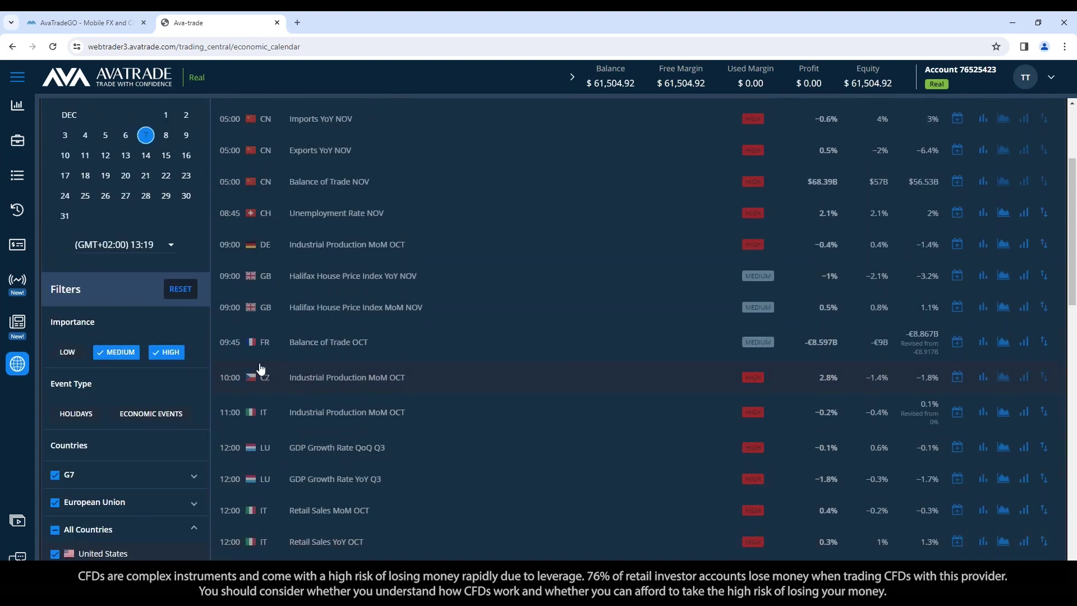
{"action": "left_click", "coordinate": [167, 137]}
{"action": "left_click", "coordinate": [147, 139]}
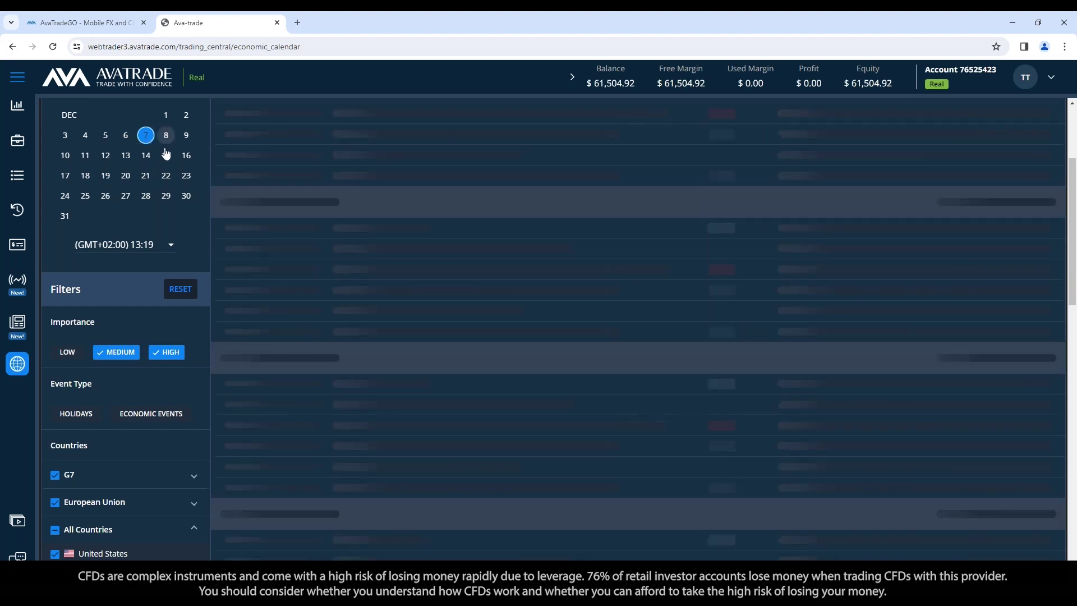
{"action": "left_click", "coordinate": [165, 138]}
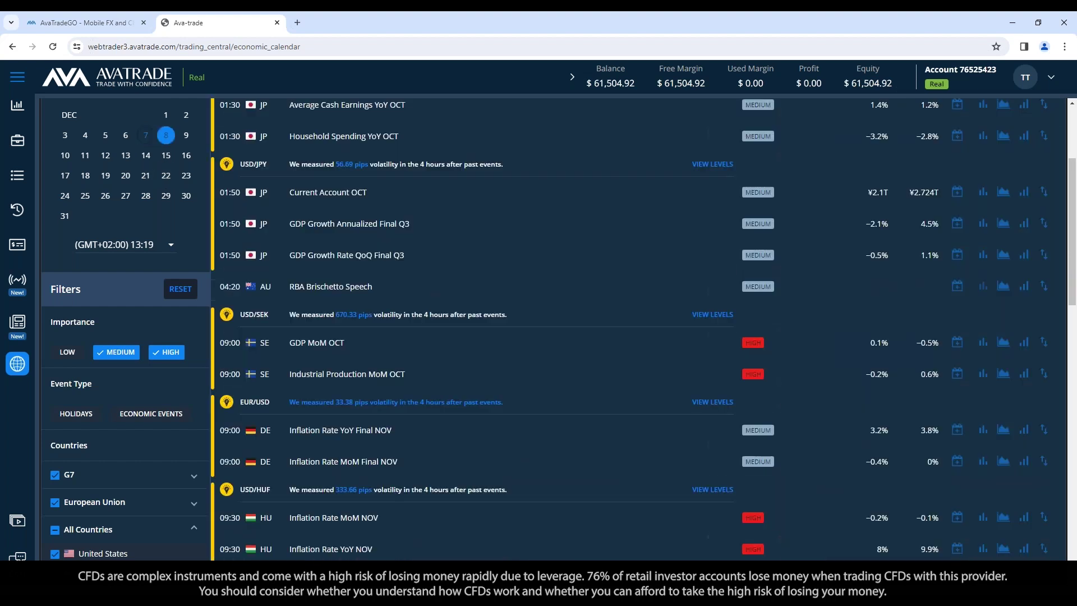
Open the volatility history of US Non Farm Payrolls NOV and filter the EUR/USD impact to actual above forecast
{"action": "scroll", "coordinate": [568, 459], "scroll_direction": "down", "scroll_amount": 2}
{"action": "scroll", "coordinate": [568, 459], "scroll_direction": "down", "scroll_amount": 1}
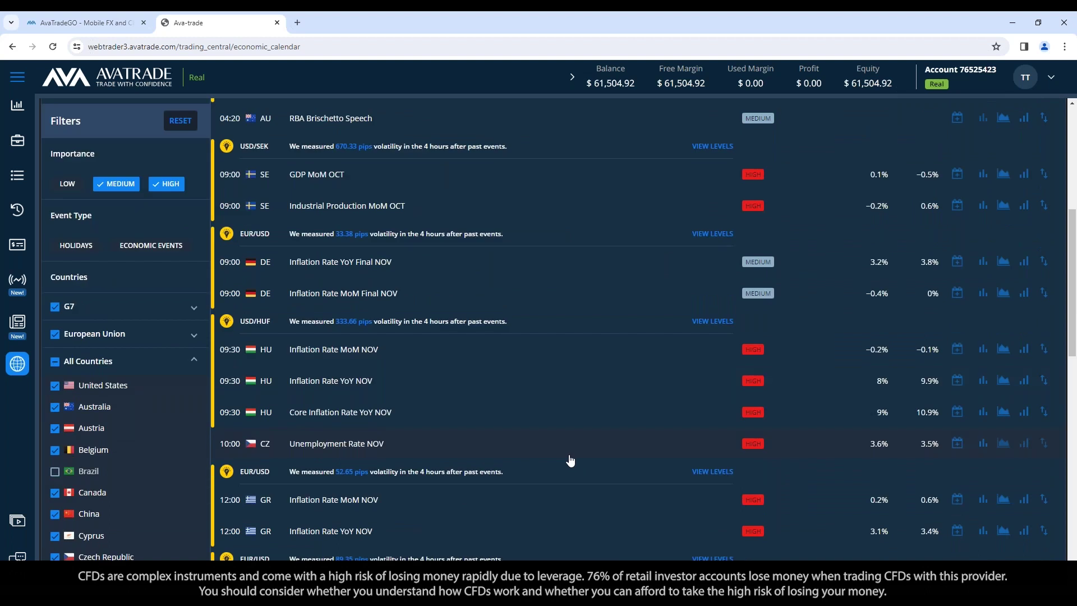
{"action": "scroll", "coordinate": [580, 471], "scroll_direction": "down", "scroll_amount": 2}
{"action": "scroll", "coordinate": [615, 462], "scroll_direction": "down", "scroll_amount": 8}
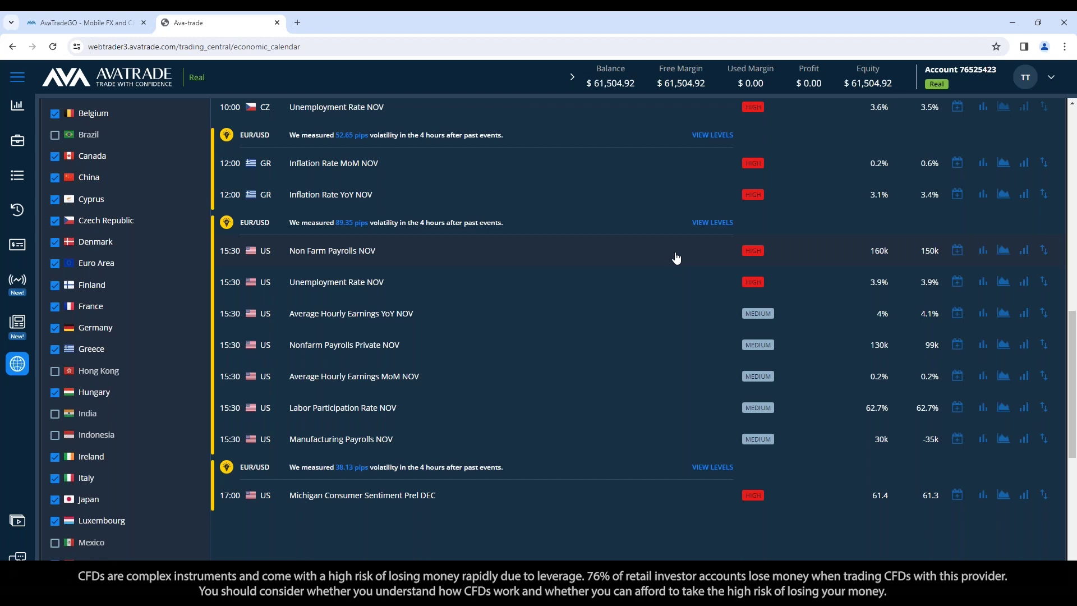
{"action": "left_click", "coordinate": [1026, 252]}
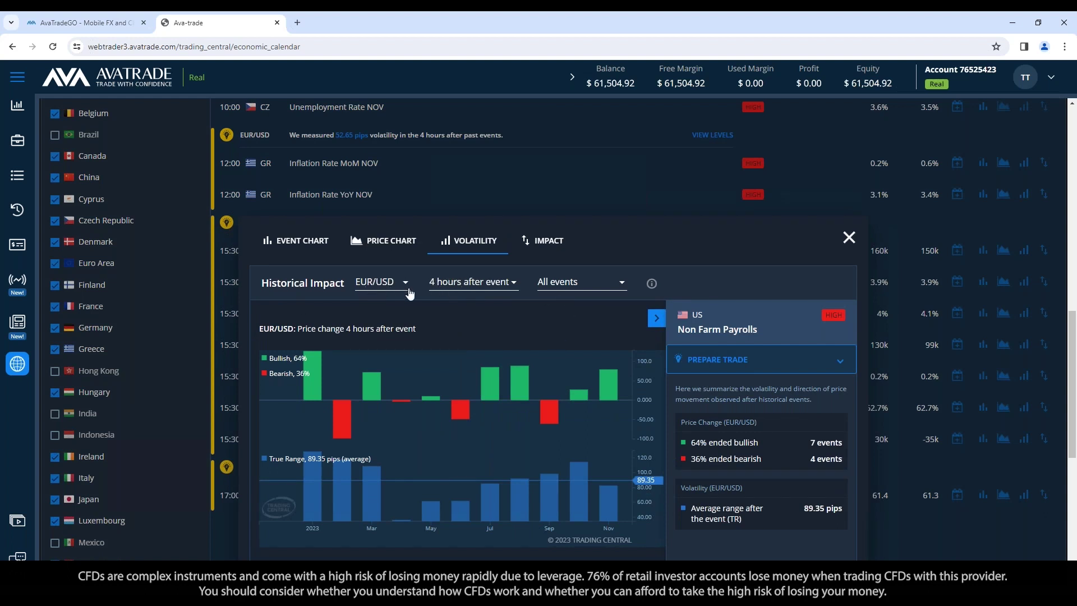
{"action": "left_click", "coordinate": [564, 286]}
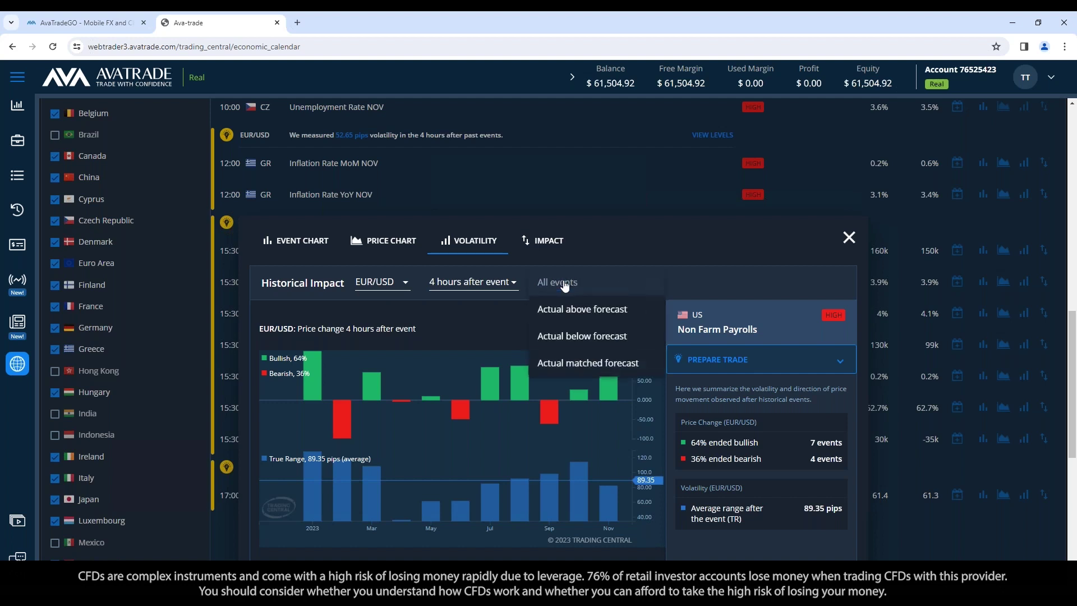
{"action": "left_click", "coordinate": [601, 312]}
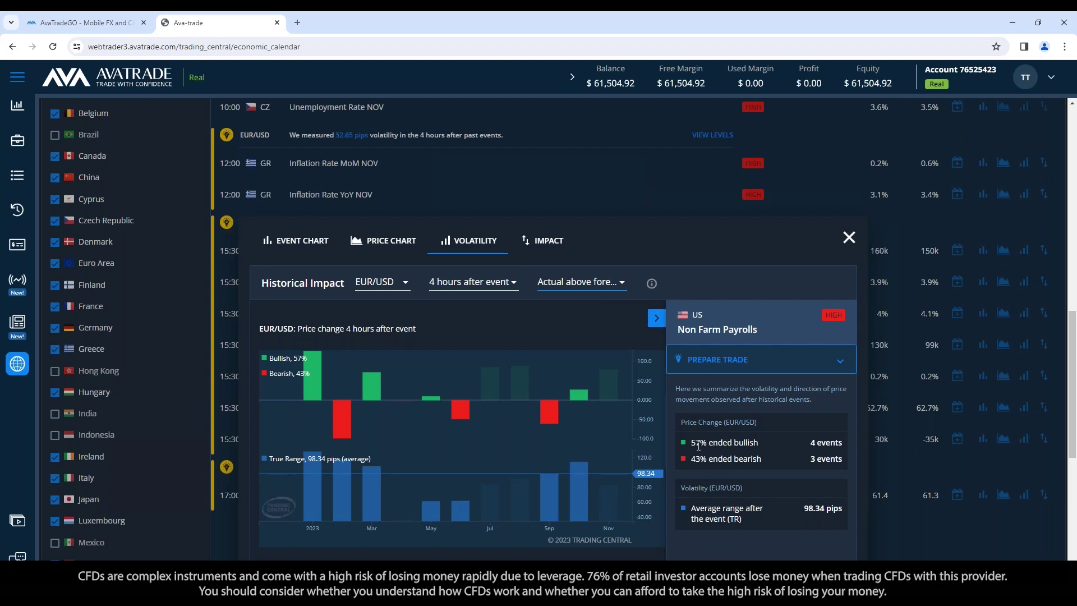
Highlight the average range after the event, then set the EUR/USD impact period to 1 hour after event
{"action": "left_click_drag", "start_coordinate": [804, 509], "coordinate": [846, 511]}
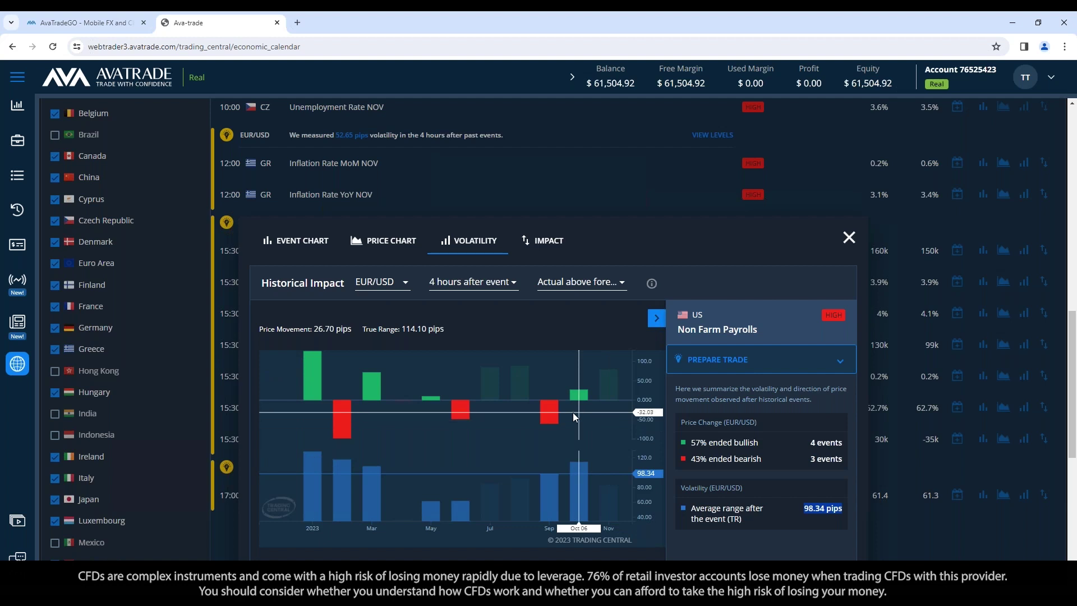
{"action": "left_click", "coordinate": [466, 283]}
{"action": "left_click", "coordinate": [471, 308]}
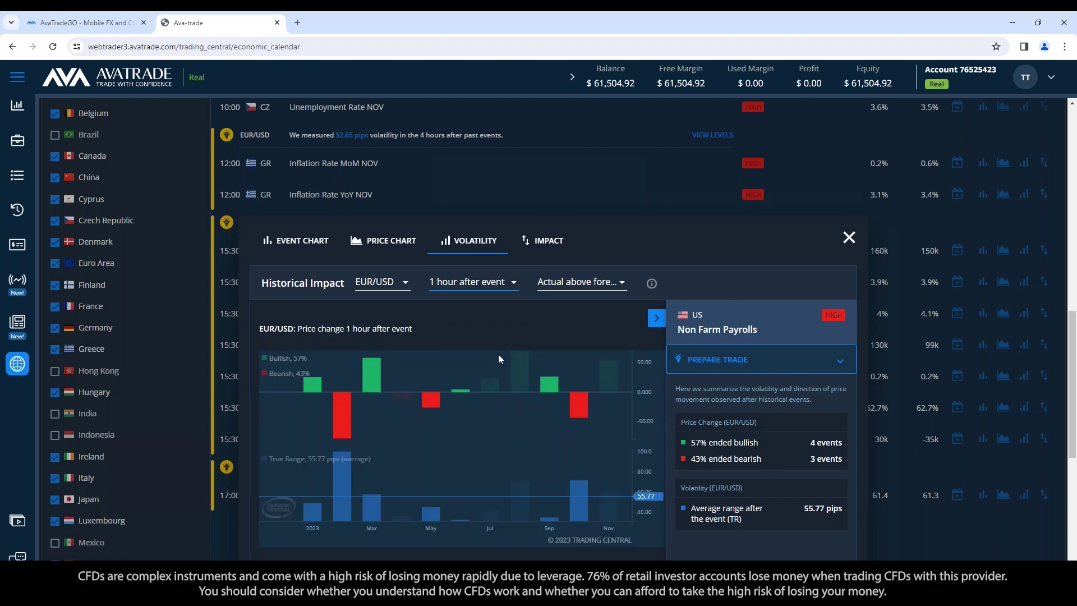
Compare the EUR/USD impact of Non Farm Payrolls at 30 minutes and 4 hours after the event
{"action": "left_click", "coordinate": [488, 283]}
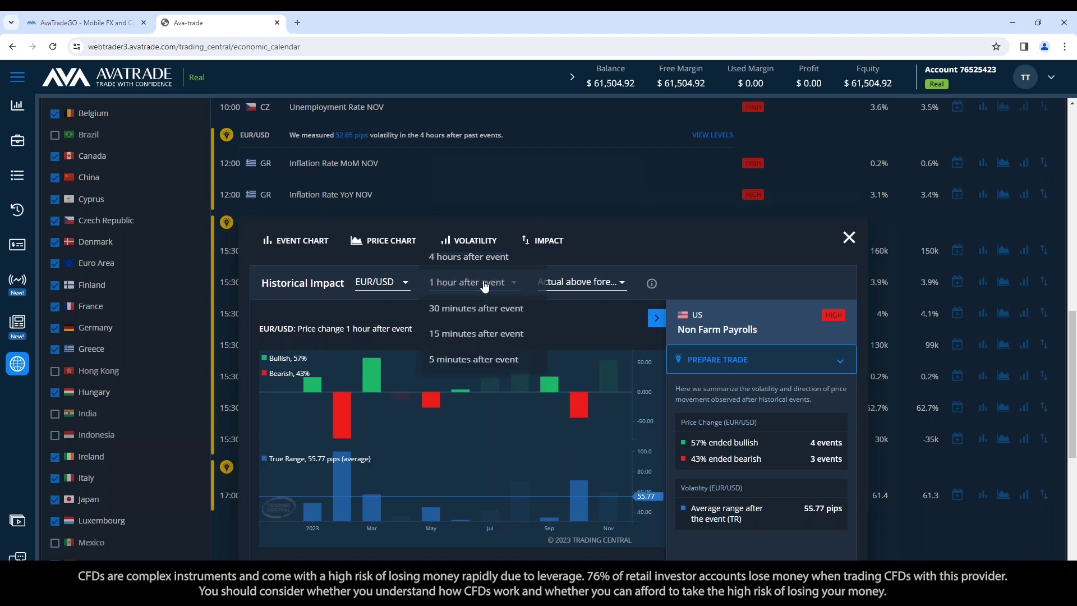
{"action": "left_click", "coordinate": [477, 309]}
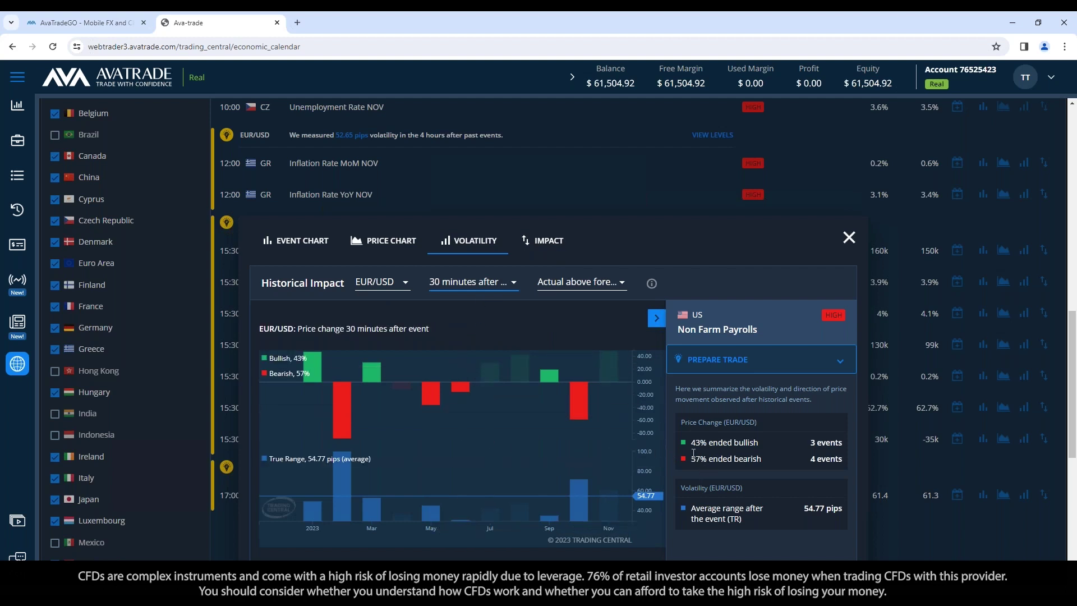
{"action": "left_click", "coordinate": [476, 282]}
{"action": "left_click", "coordinate": [476, 234]}
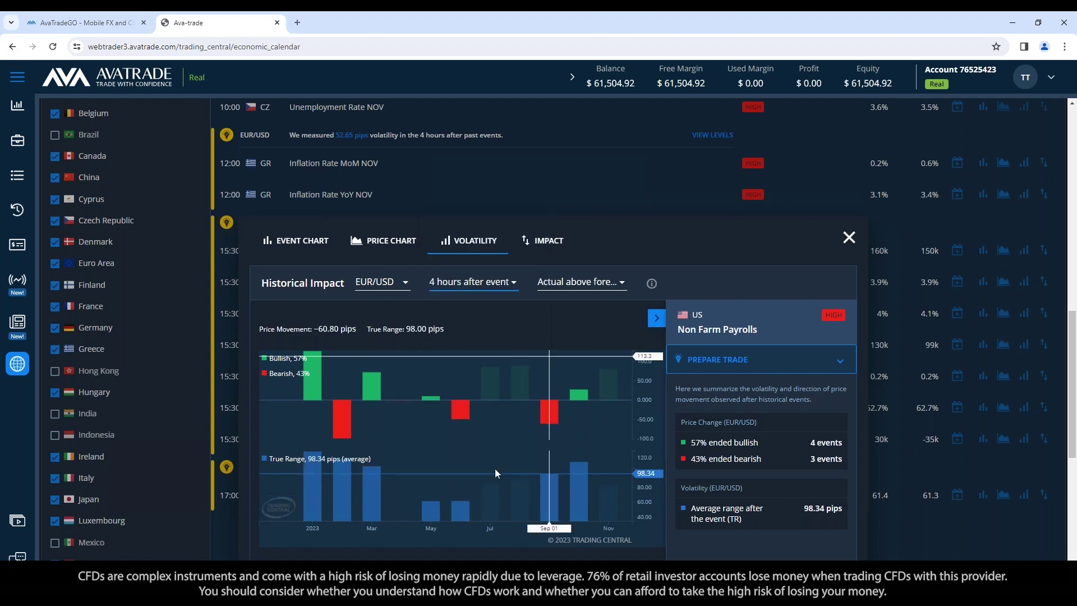
Filter Non Farm Payrolls to actual below forecast, compare the impact at 5 minutes and 4 hours after the event, and close the volatility view
{"action": "left_click", "coordinate": [578, 282]}
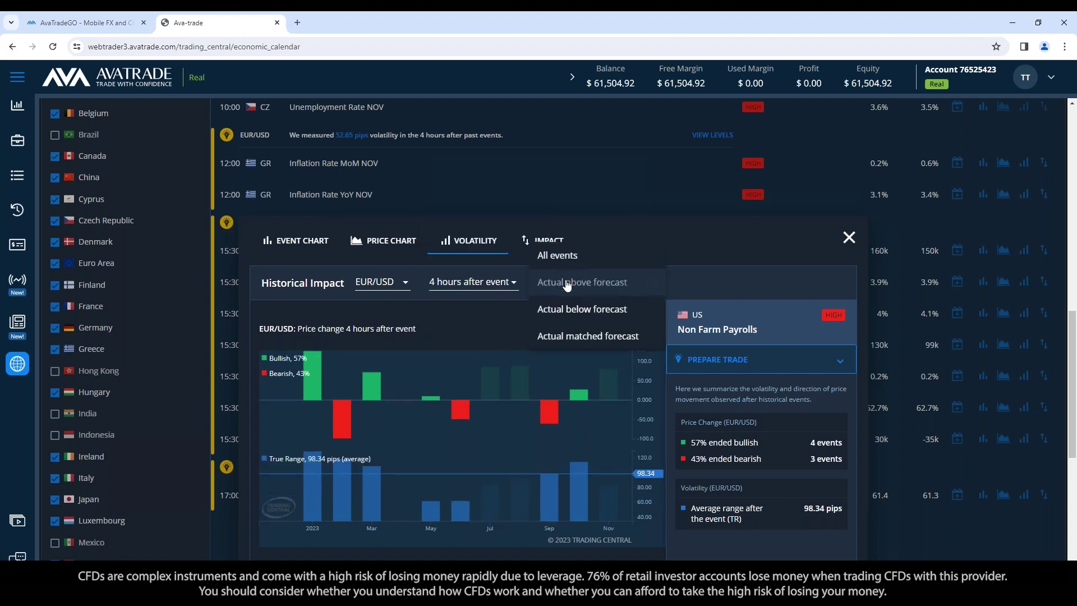
{"action": "left_click", "coordinate": [567, 308]}
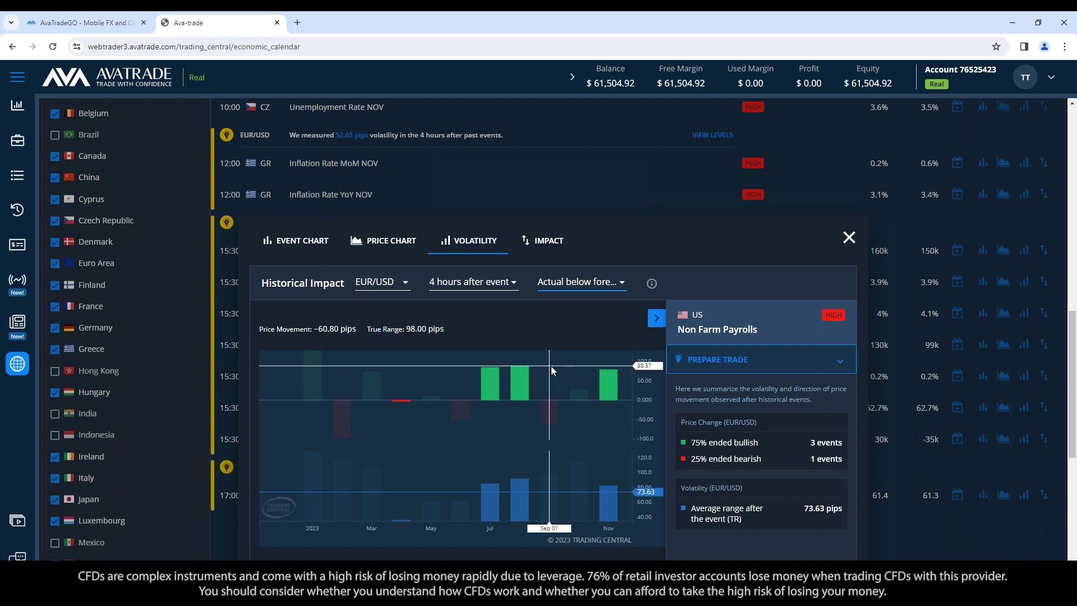
{"action": "left_click", "coordinate": [474, 288]}
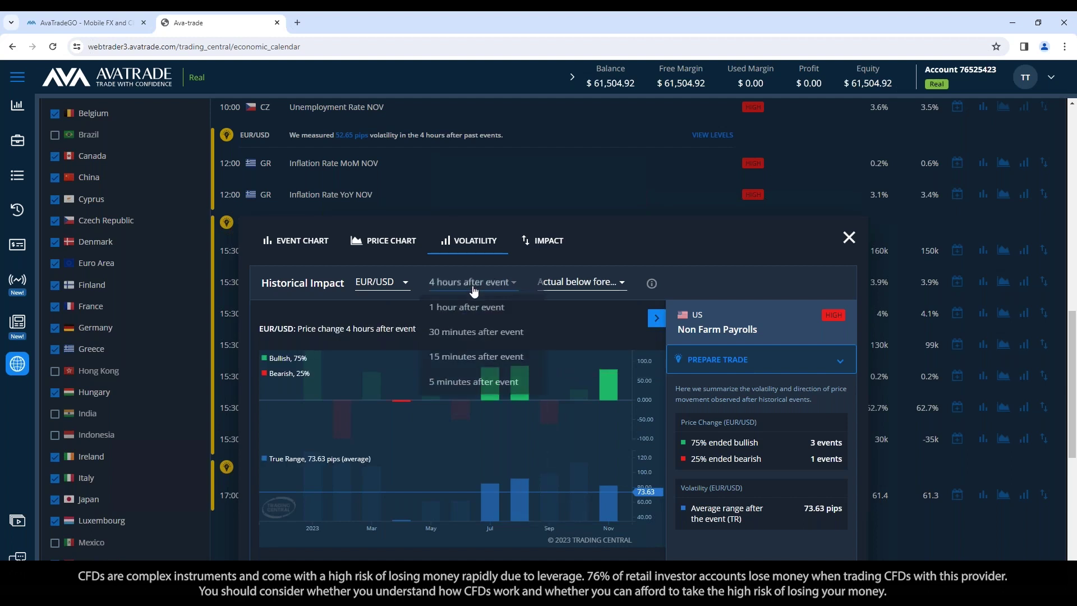
{"action": "left_click", "coordinate": [472, 390]}
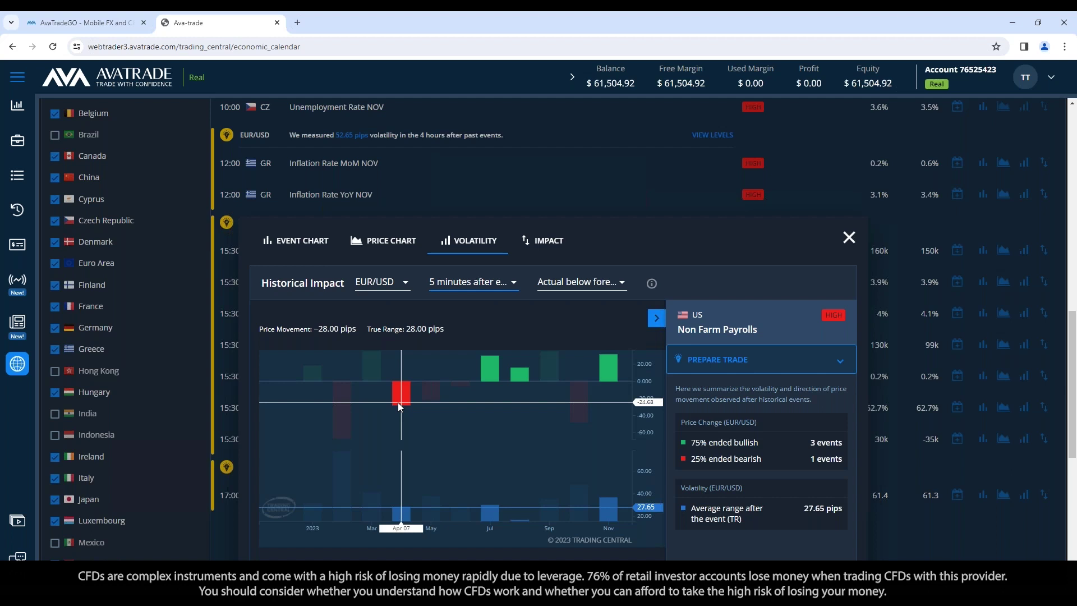
{"action": "left_click", "coordinate": [473, 281]}
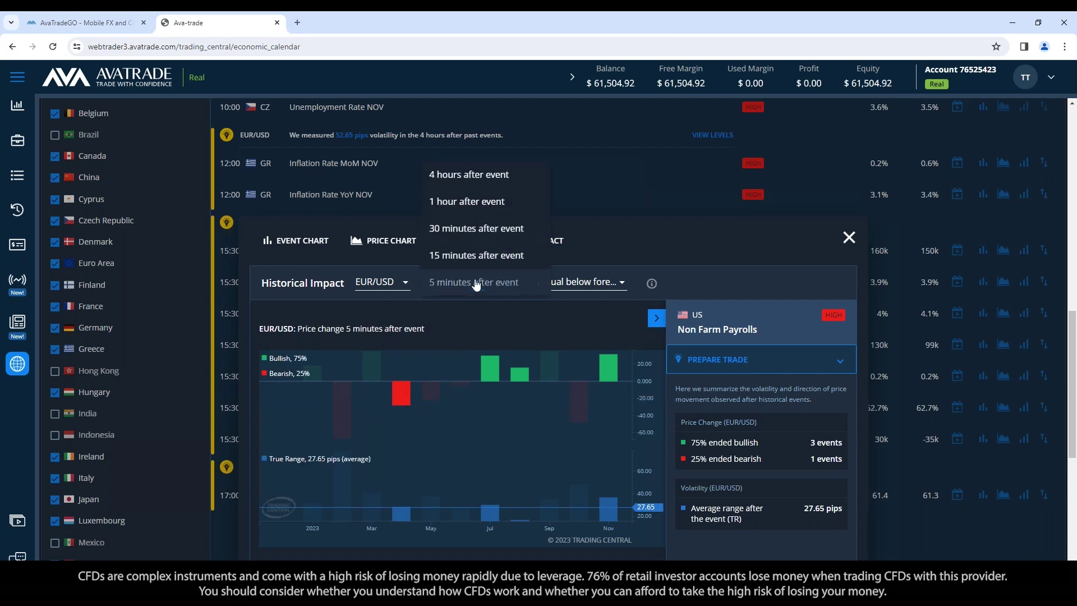
{"action": "left_click", "coordinate": [471, 178]}
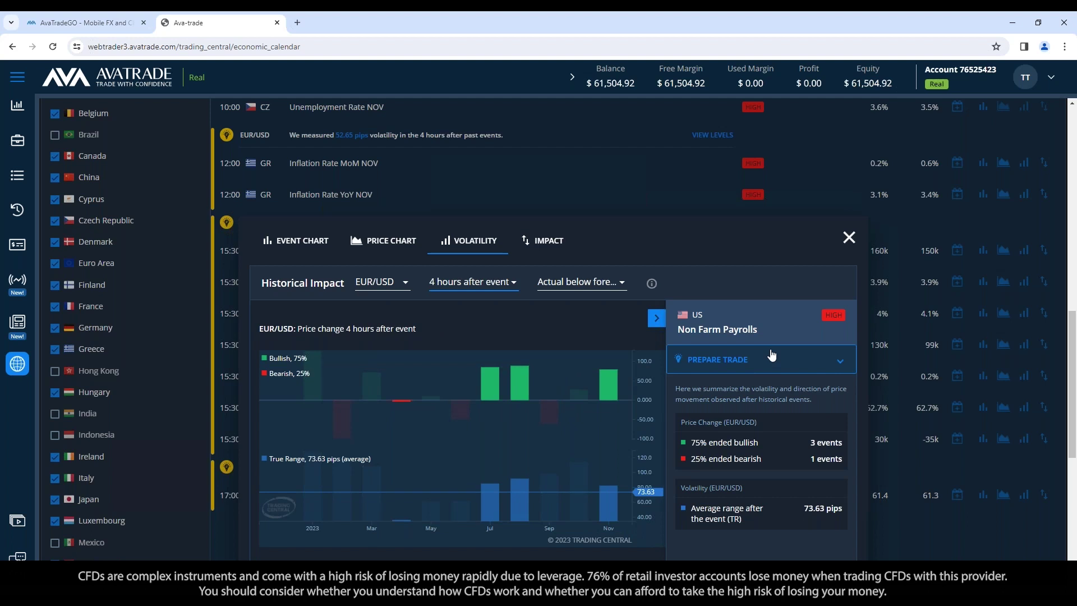
{"action": "left_click", "coordinate": [850, 239]}
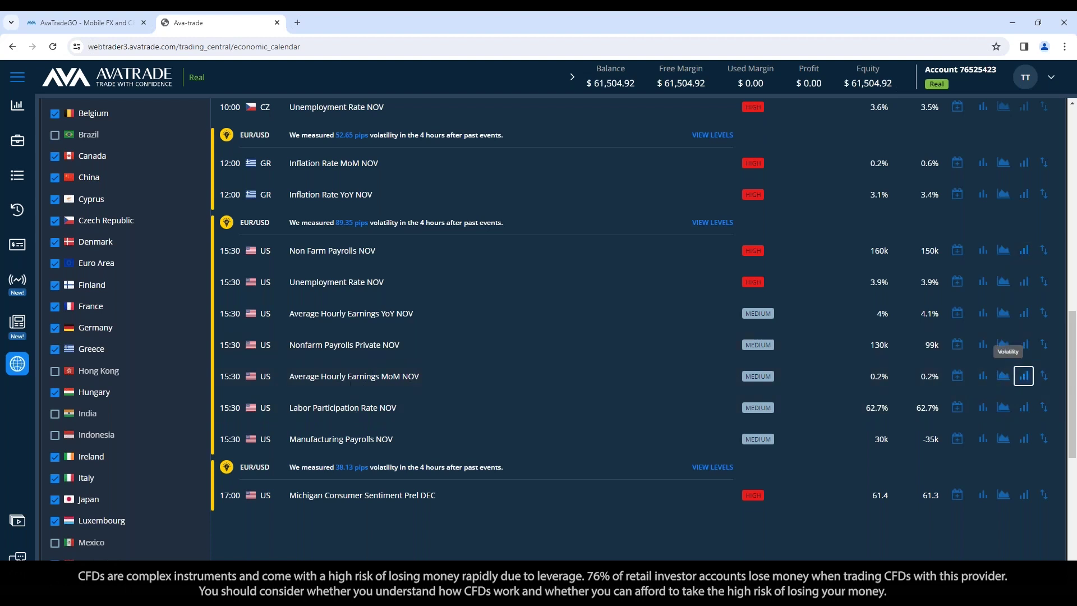
Compare the EUR/USD volatility history of US Average Hourly Earnings MoM NOV for actual above and below forecast, then close it
{"action": "left_click", "coordinate": [1024, 377]}
{"action": "left_click", "coordinate": [559, 284]}
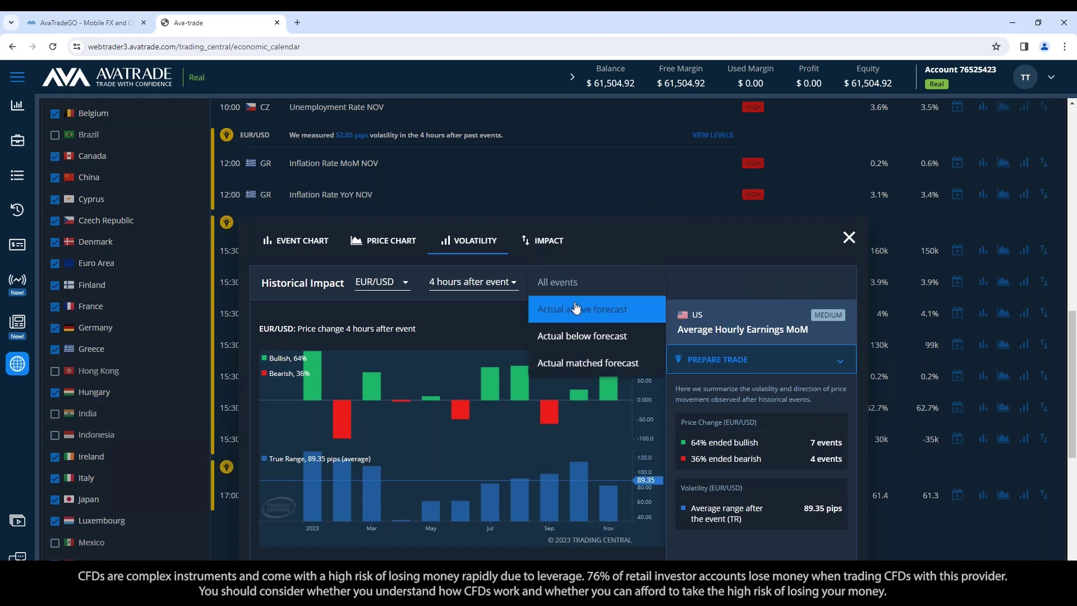
{"action": "left_click", "coordinate": [569, 305]}
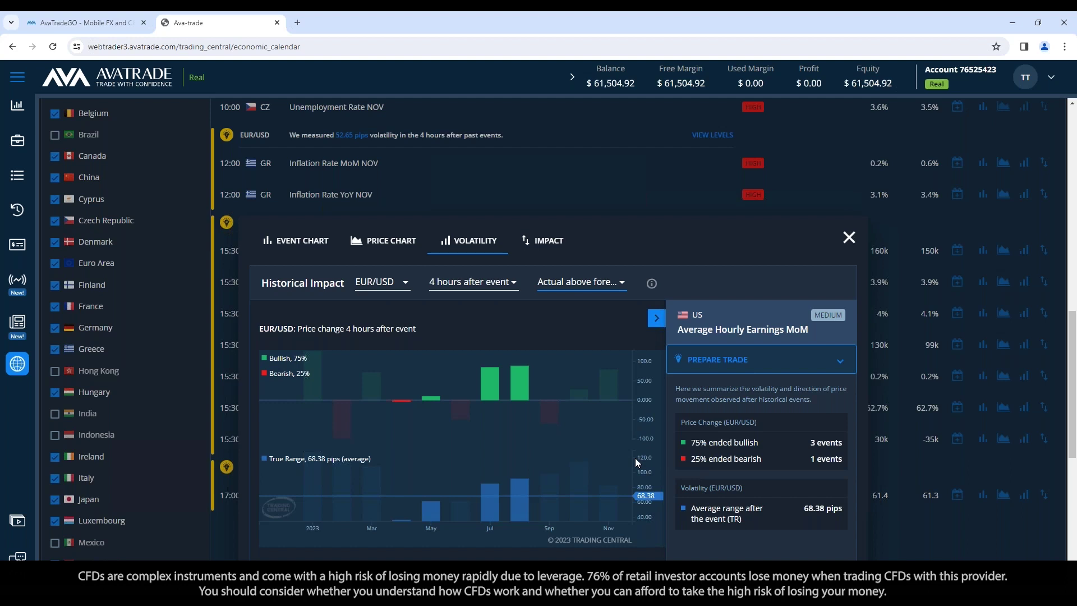
{"action": "left_click", "coordinate": [582, 286]}
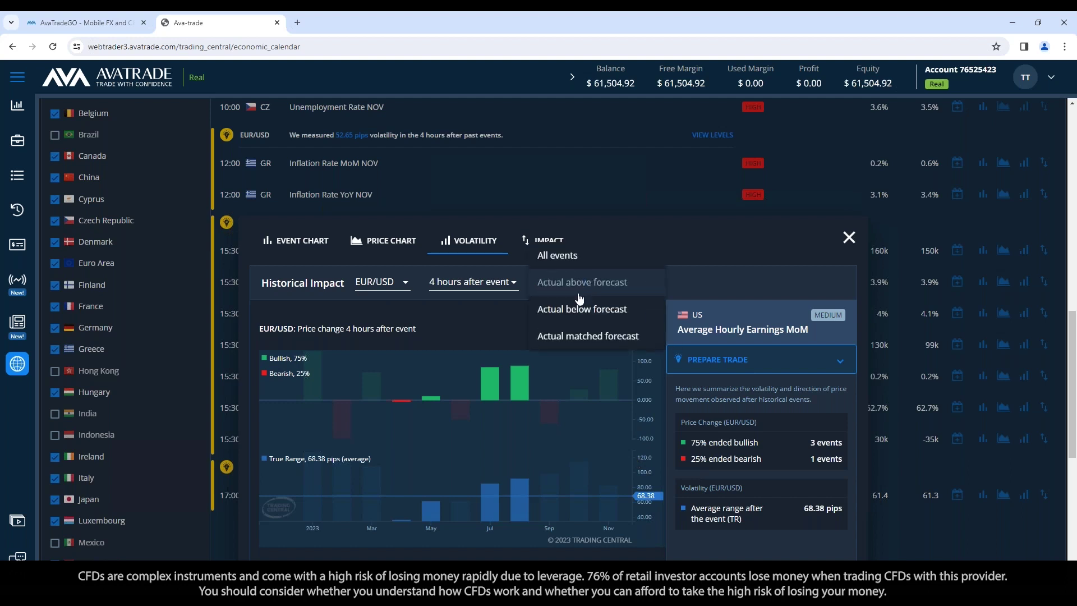
{"action": "left_click", "coordinate": [597, 318]}
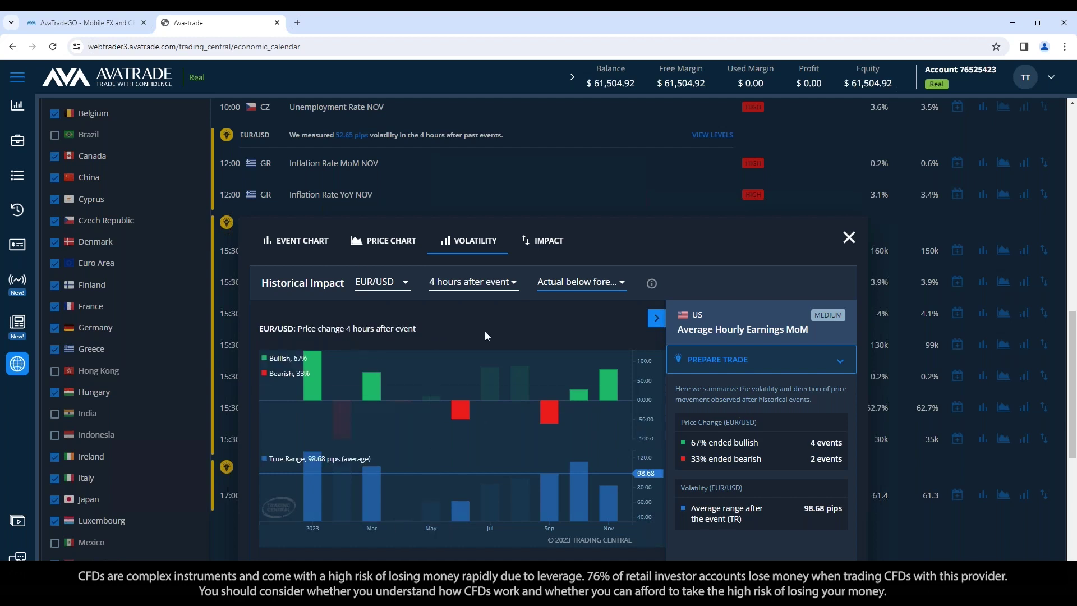
{"action": "left_click", "coordinate": [848, 238]}
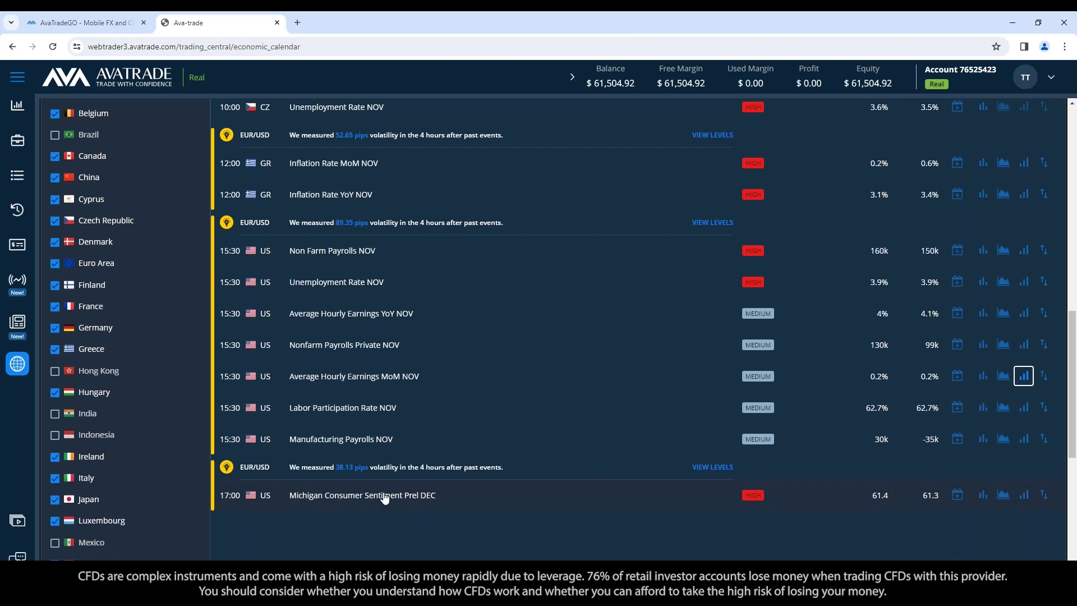
Open the volatility history of Michigan Consumer Sentiment Prel DEC and compare actual above forecast with below forecast, returning to above forecast
{"action": "left_click", "coordinate": [1023, 496]}
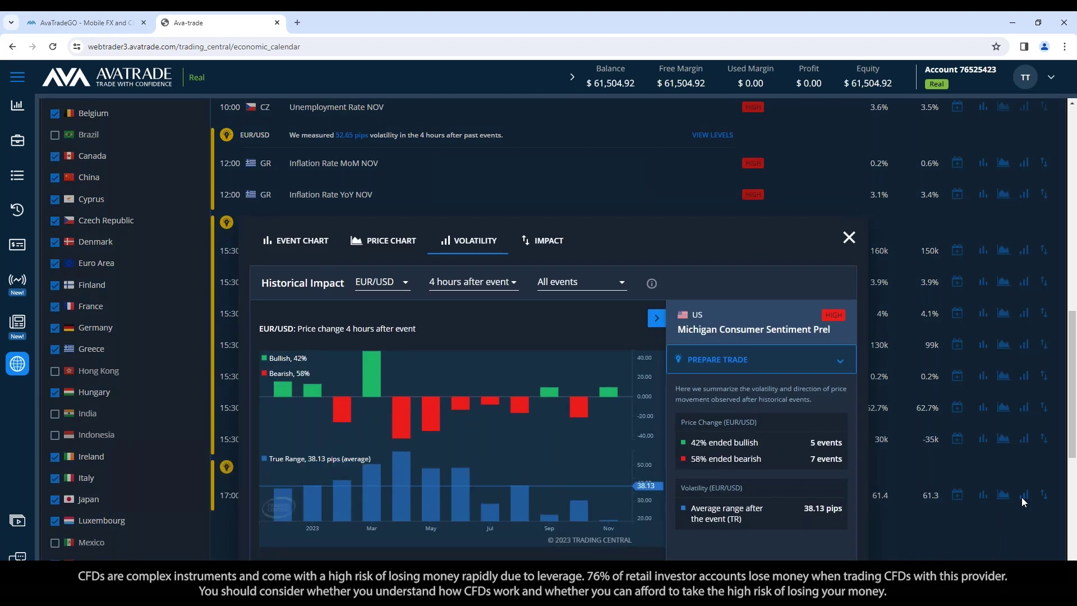
{"action": "left_click", "coordinate": [568, 286]}
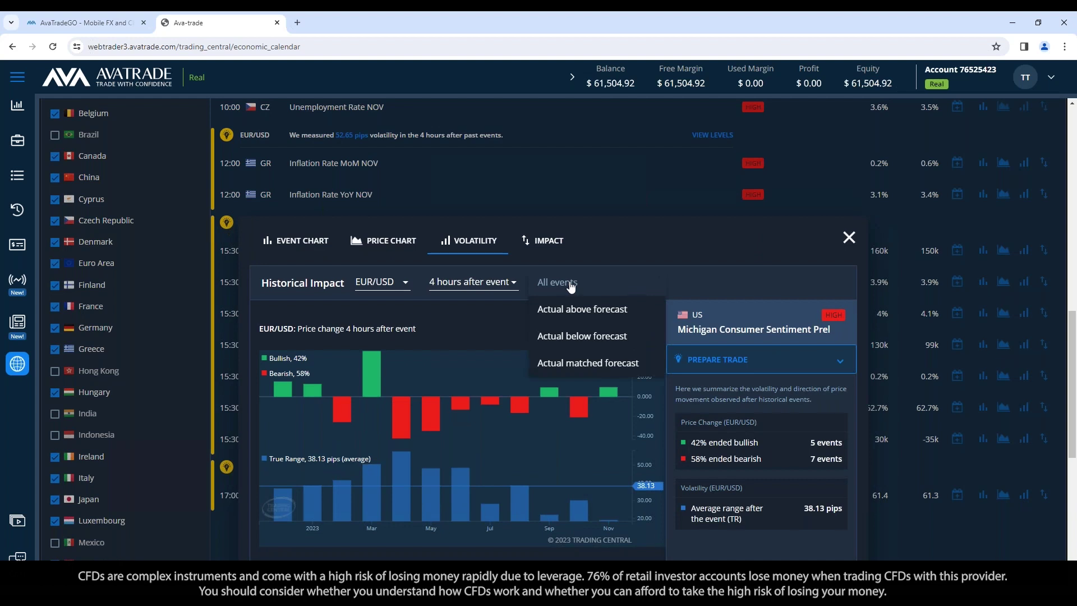
{"action": "left_click", "coordinate": [585, 318]}
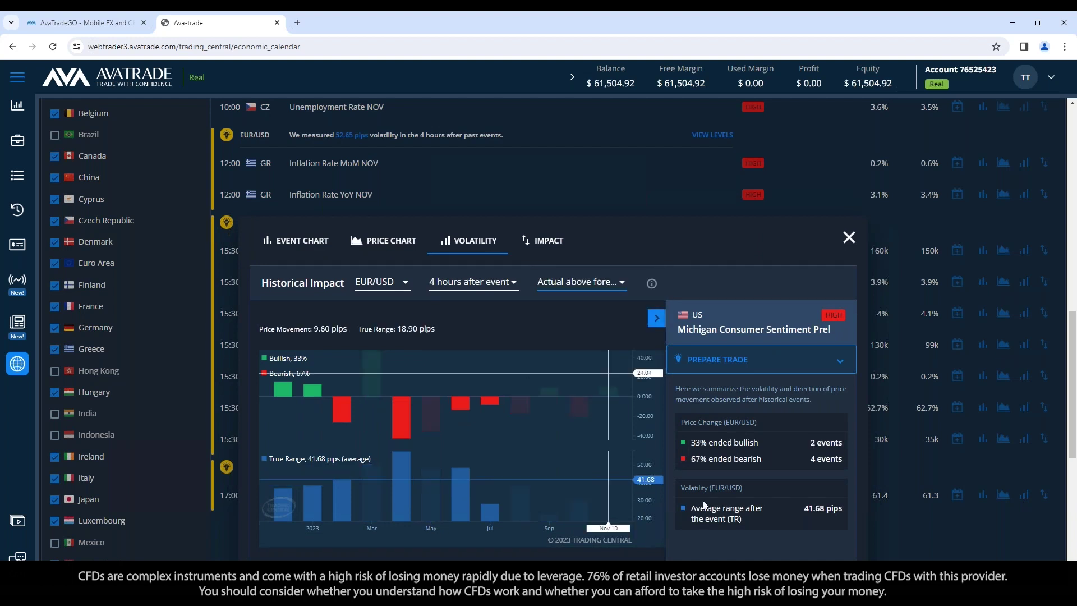
{"action": "mouse_move", "coordinate": [487, 408]}
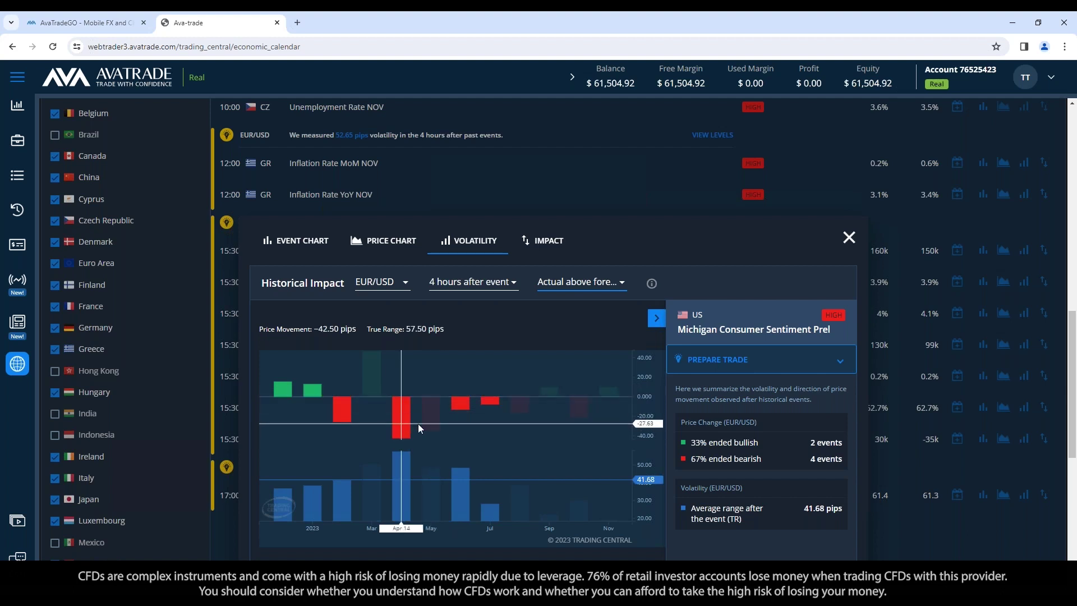
{"action": "left_click", "coordinate": [583, 295]}
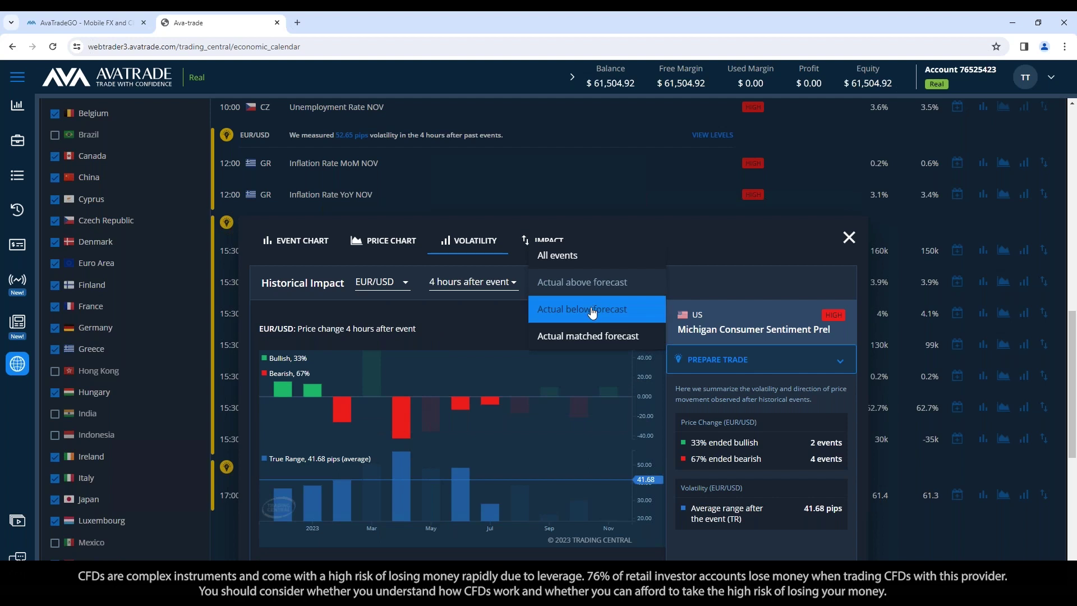
{"action": "left_click", "coordinate": [598, 309]}
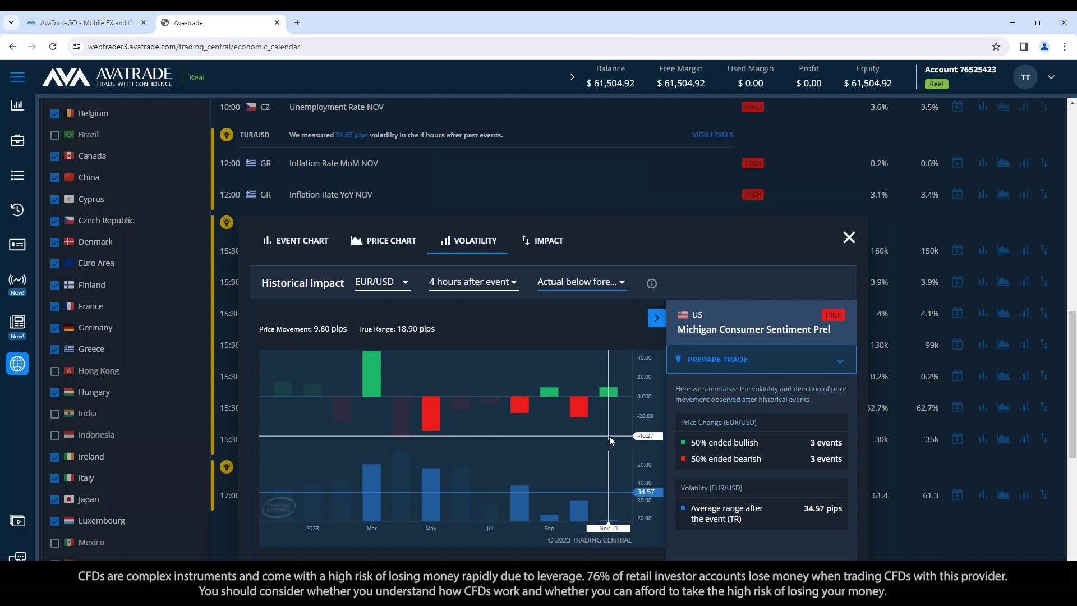
{"action": "left_click", "coordinate": [584, 289]}
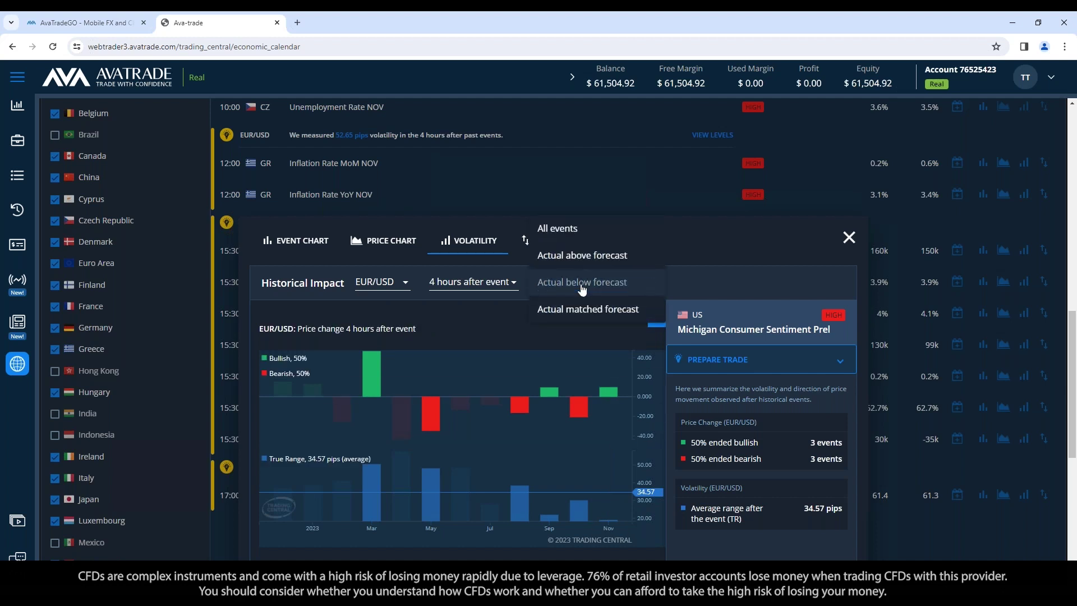
{"action": "left_click", "coordinate": [584, 260]}
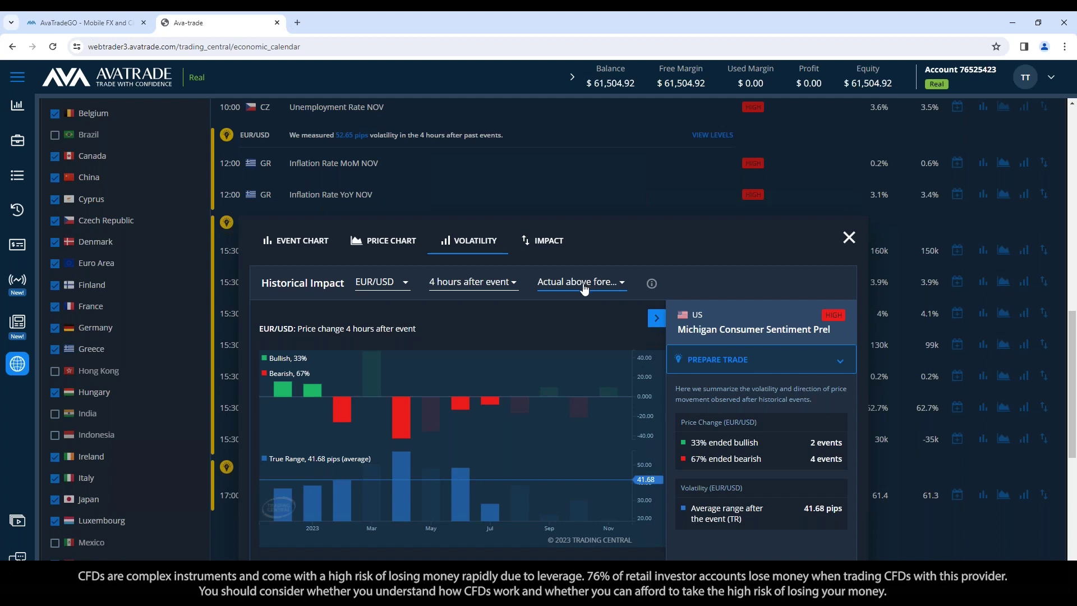
Compare the Michigan Consumer Sentiment impact on EUR/USD at 5 minutes and 4 hours after the event, then close the volatility view
{"action": "left_click", "coordinate": [485, 288]}
{"action": "left_click", "coordinate": [499, 384]}
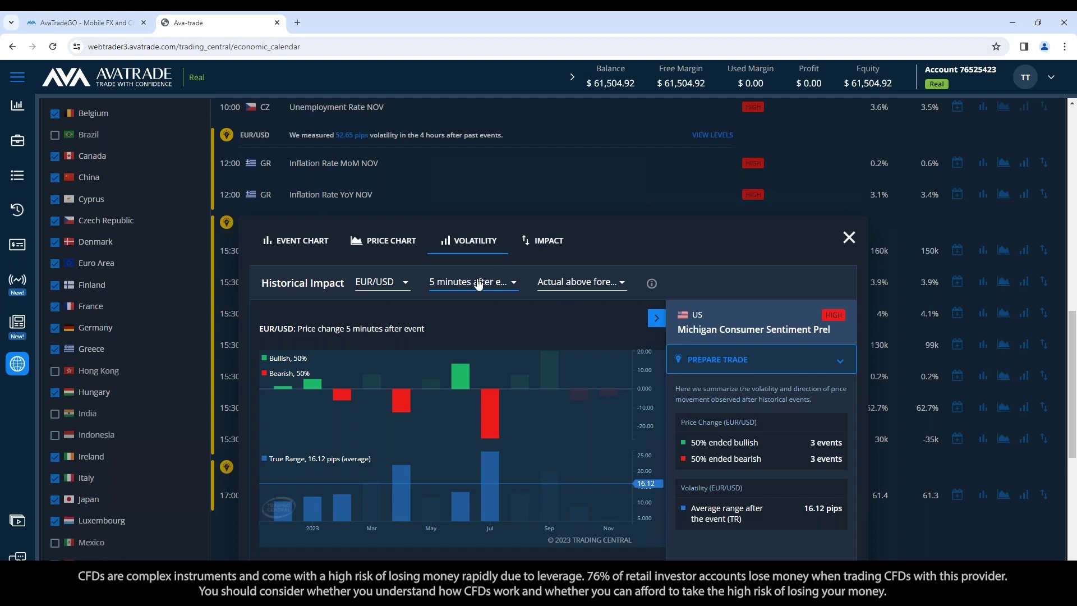
{"action": "left_click", "coordinate": [457, 289]}
{"action": "left_click", "coordinate": [465, 176]}
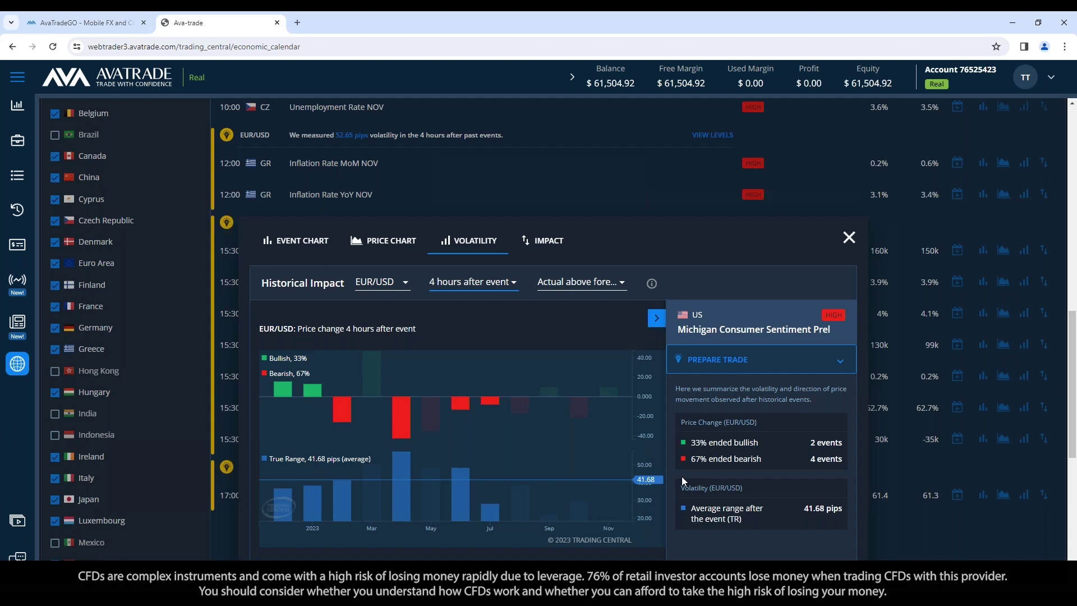
{"action": "left_click", "coordinate": [849, 237]}
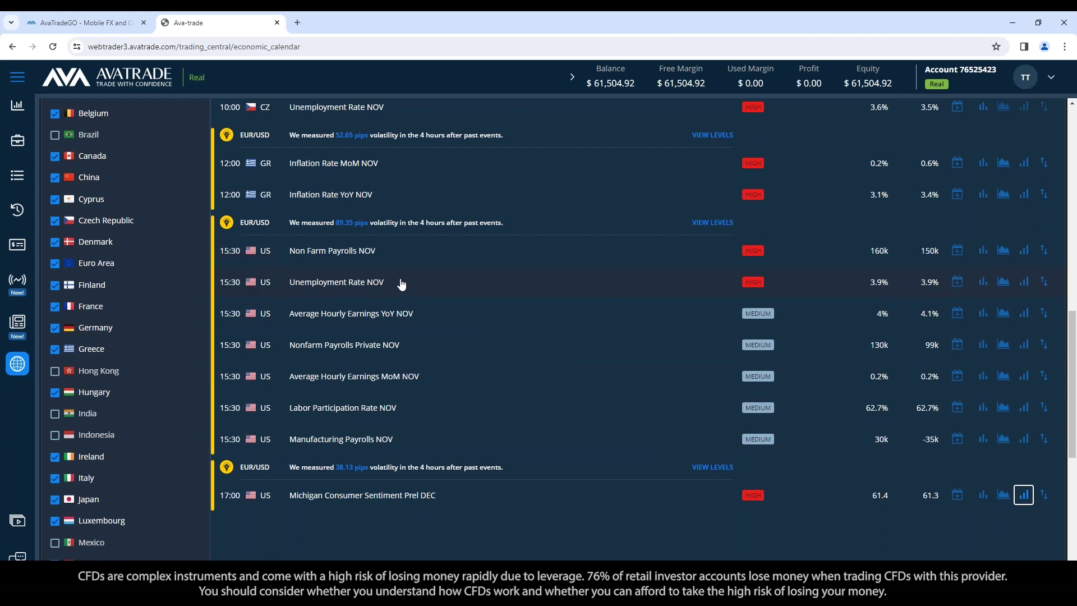
Leave the economic calendar for Market Buzz and open the NVIDIA Corp (NVDA) stock details
{"action": "left_click", "coordinate": [17, 104]}
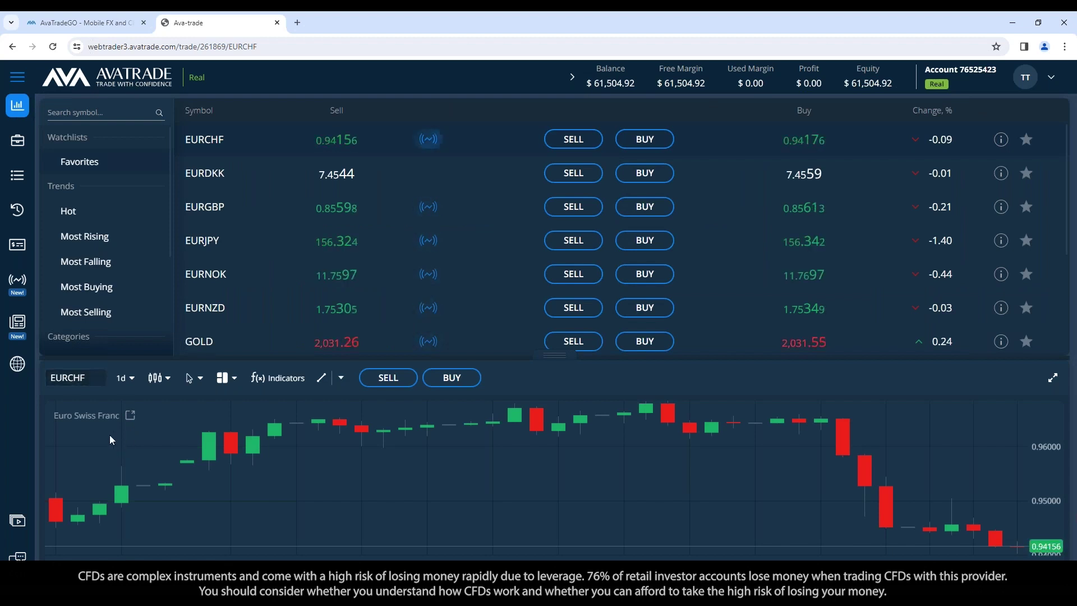
{"action": "left_click", "coordinate": [17, 364]}
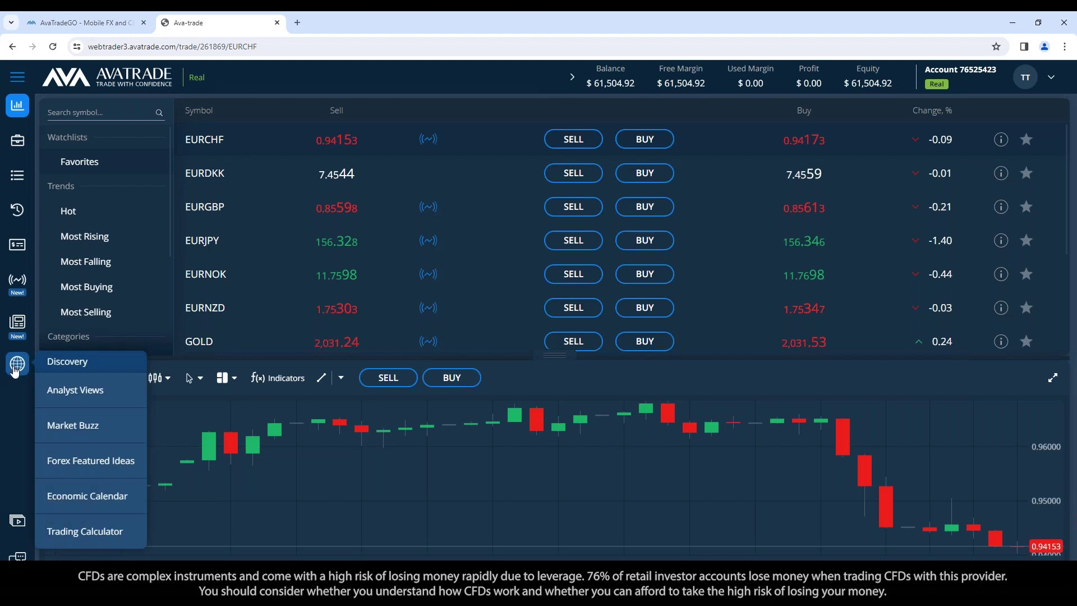
{"action": "left_click", "coordinate": [79, 426]}
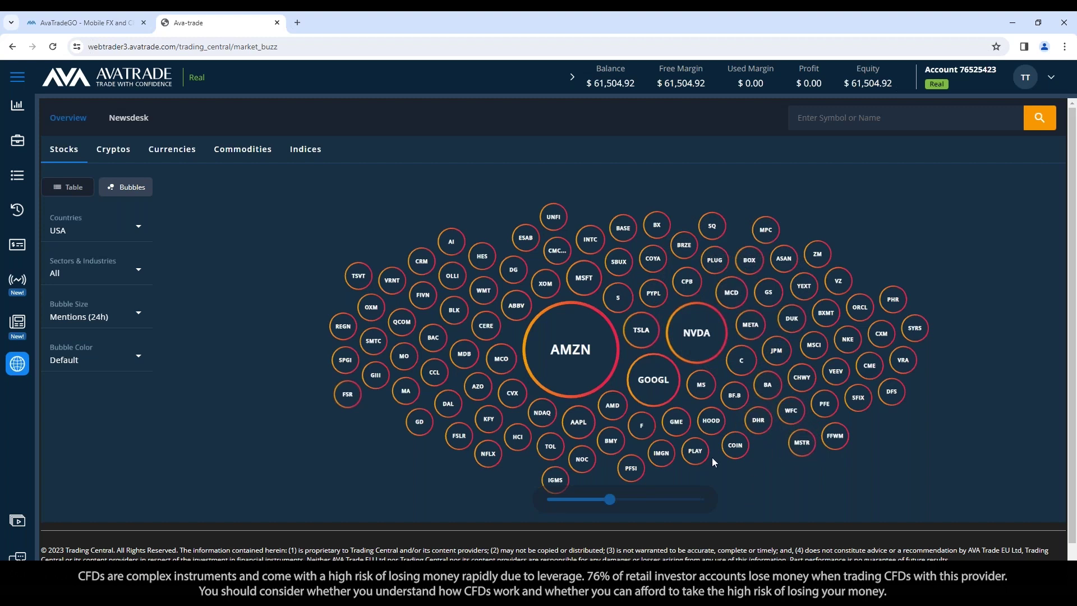
{"action": "left_click", "coordinate": [685, 329]}
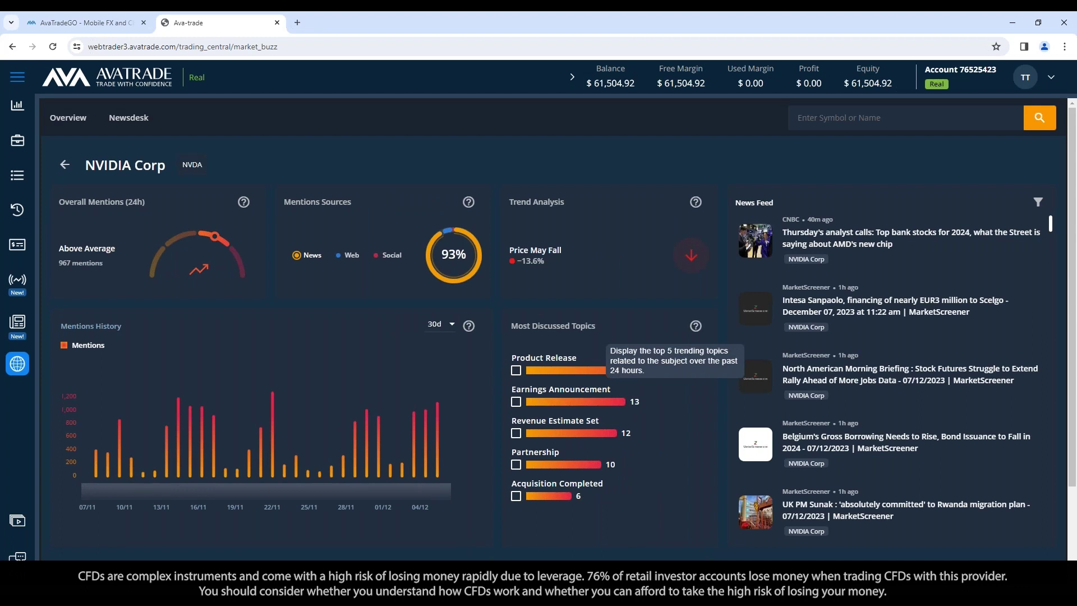
Open NVIDIA's trend analysis report, highlight its comment paragraph on RSI, MACD and moving averages, and read through the report
{"action": "left_click", "coordinate": [544, 256]}
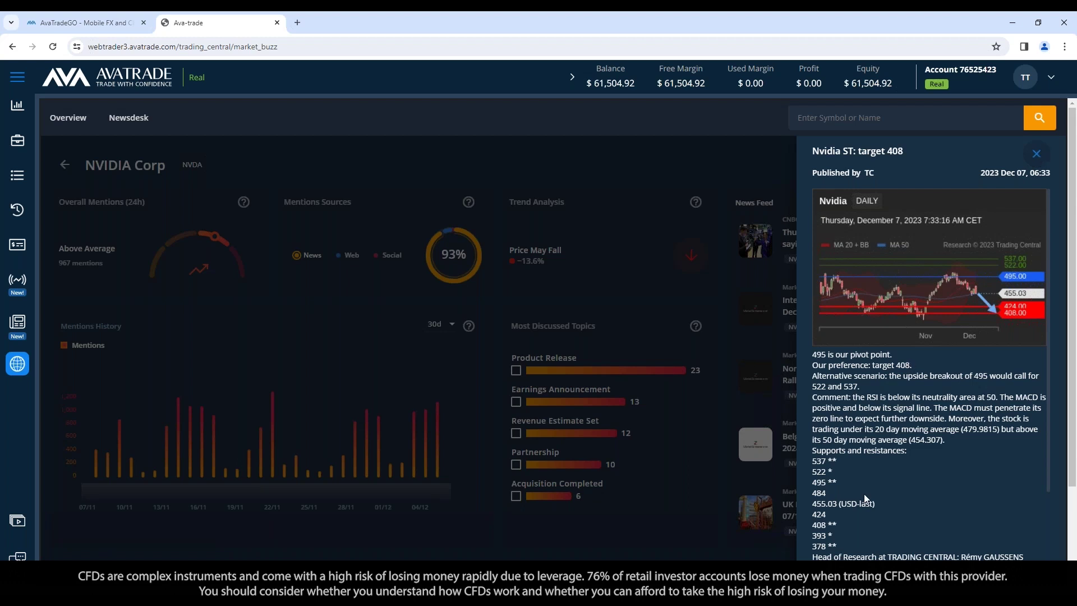
{"action": "left_click_drag", "start_coordinate": [813, 399], "coordinate": [945, 443]}
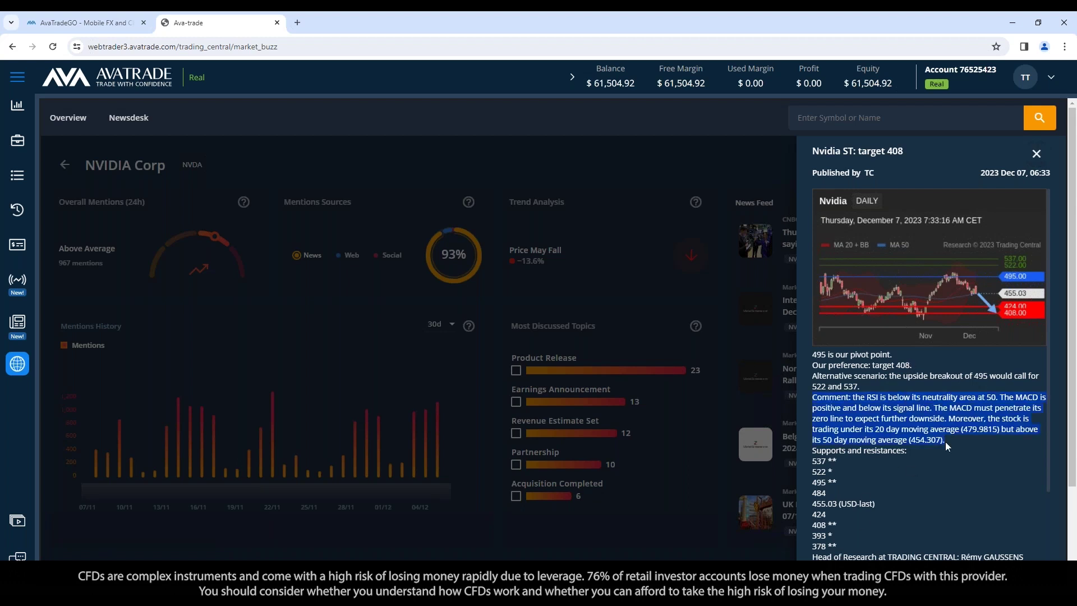
{"action": "scroll", "coordinate": [936, 494], "scroll_direction": "down", "scroll_amount": 2}
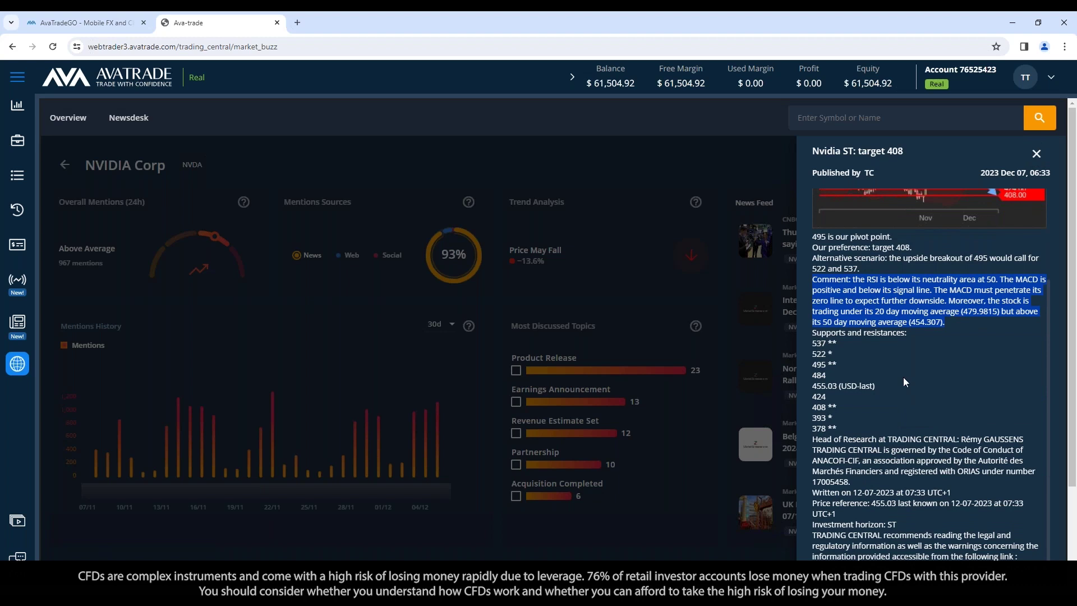
{"action": "scroll", "coordinate": [884, 425], "scroll_direction": "down", "scroll_amount": 3}
{"action": "scroll", "coordinate": [884, 425], "scroll_direction": "up", "scroll_amount": 2}
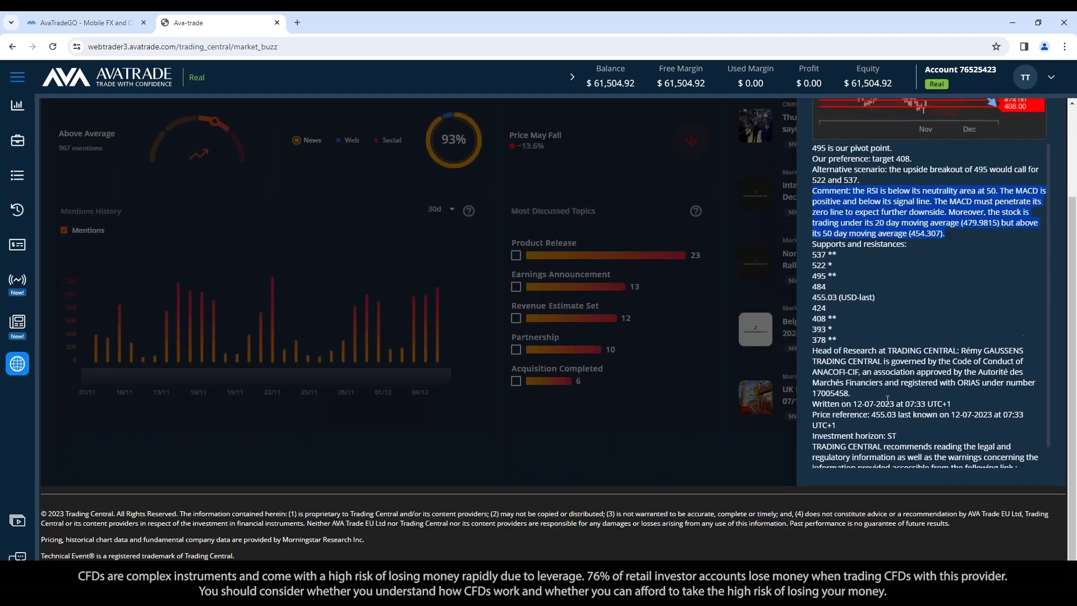
{"action": "scroll", "coordinate": [904, 395], "scroll_direction": "up", "scroll_amount": 3}
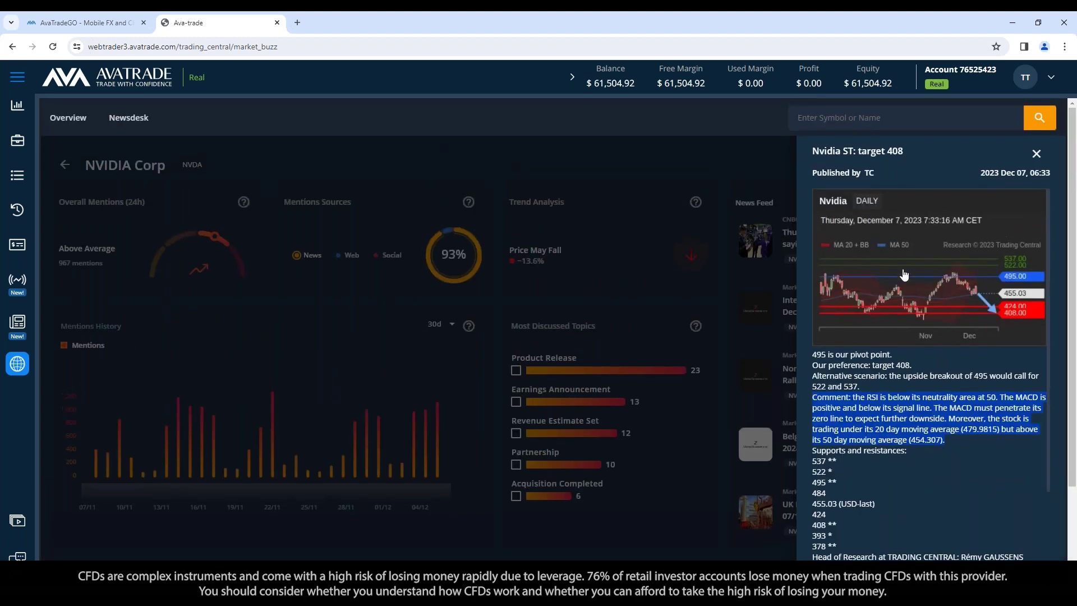
Leave NVIDIA's trend analysis report for the stocks overview and open the Amazon.Com Inc (AMZN) details
{"action": "left_click", "coordinate": [1037, 154]}
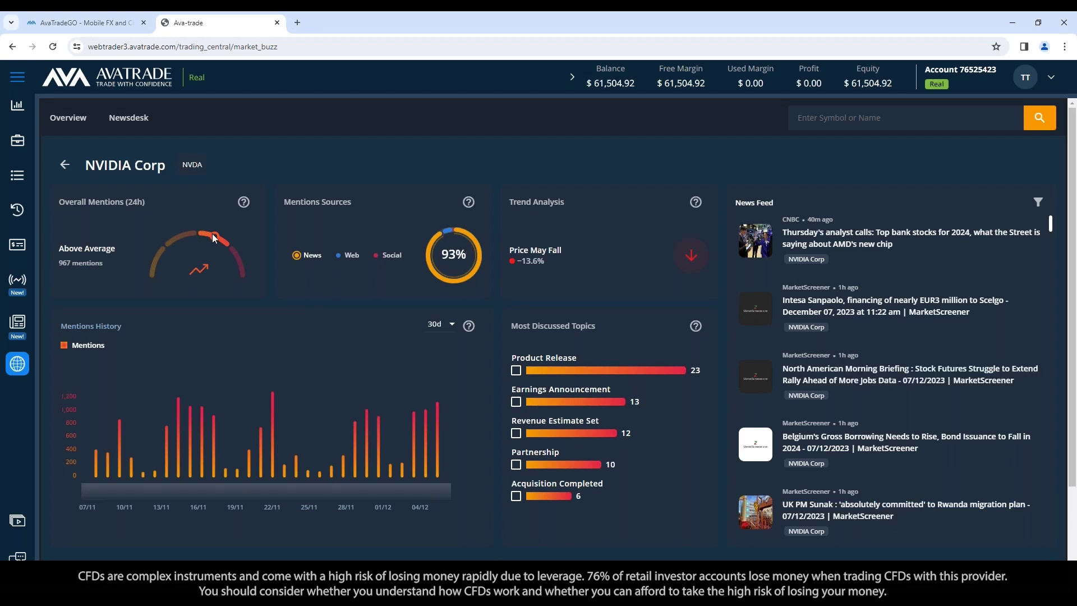
{"action": "left_click", "coordinate": [66, 163]}
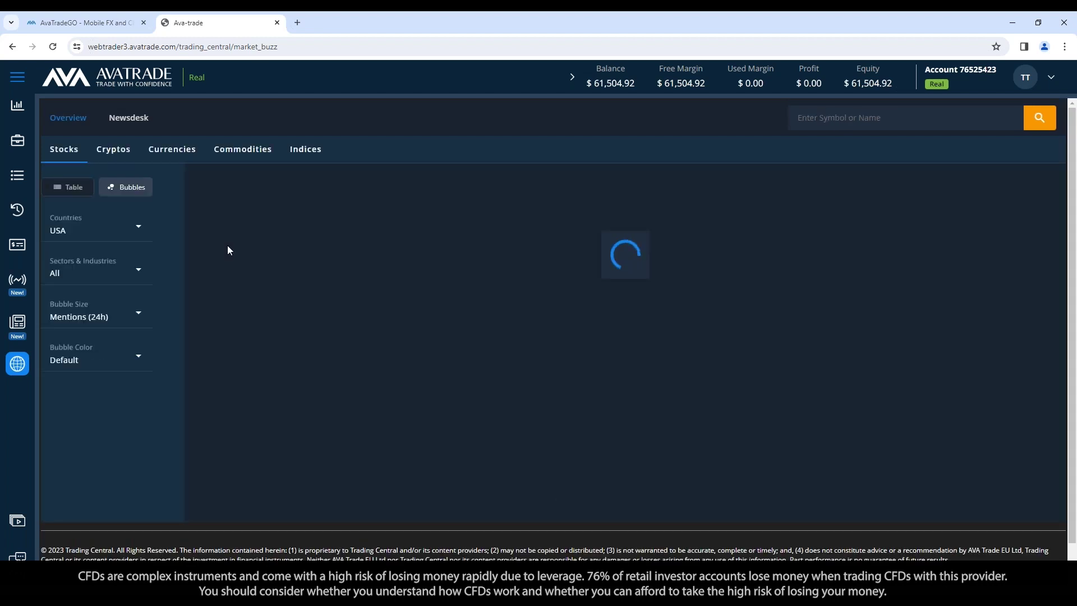
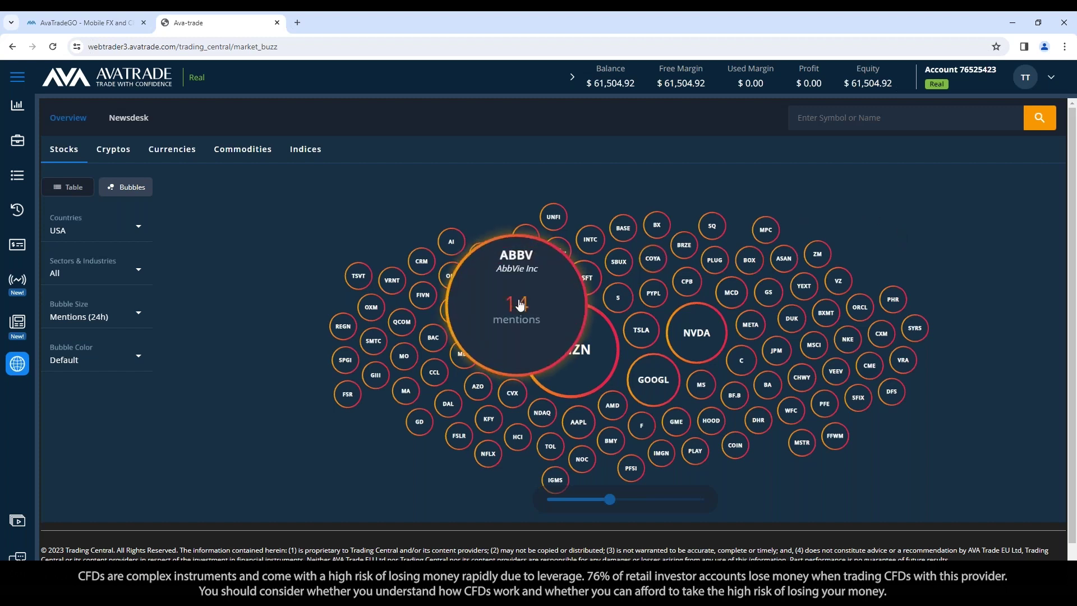
{"action": "mouse_move", "coordinate": [357, 377]}
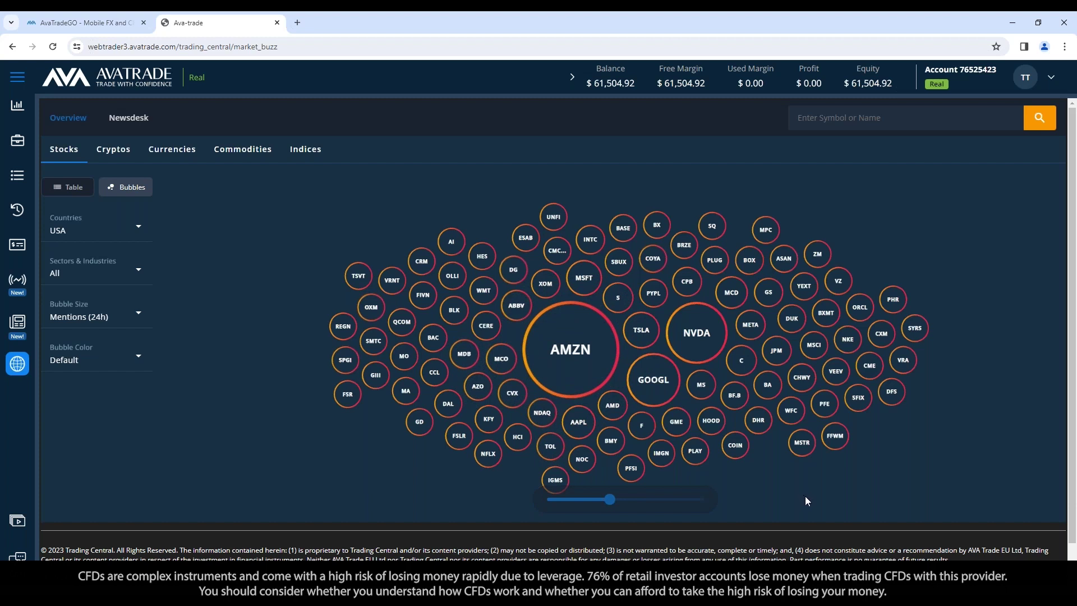
{"action": "mouse_move", "coordinate": [566, 328]}
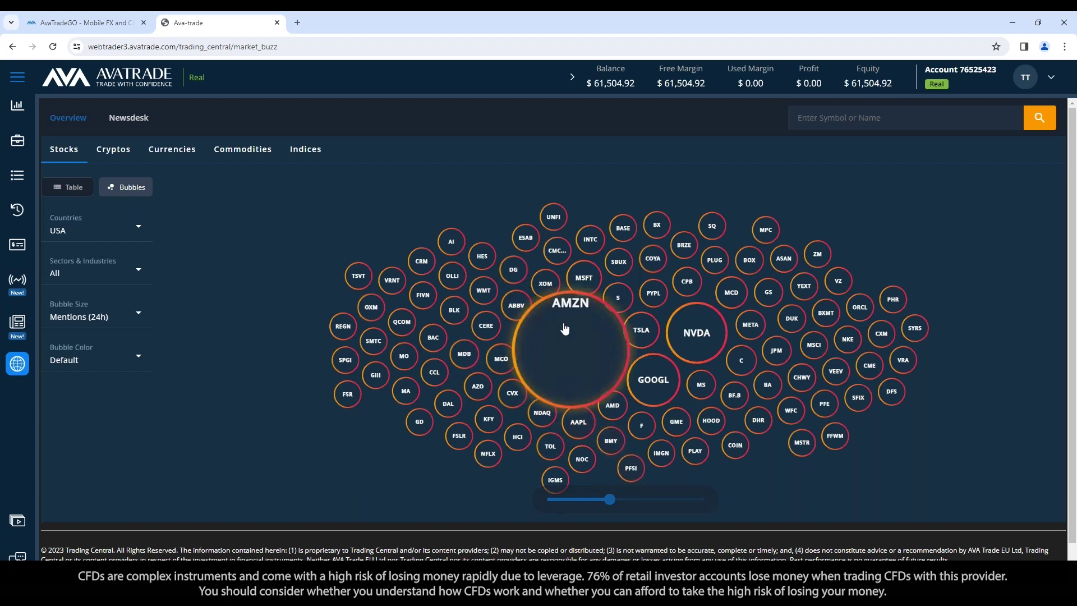
{"action": "left_click", "coordinate": [568, 354]}
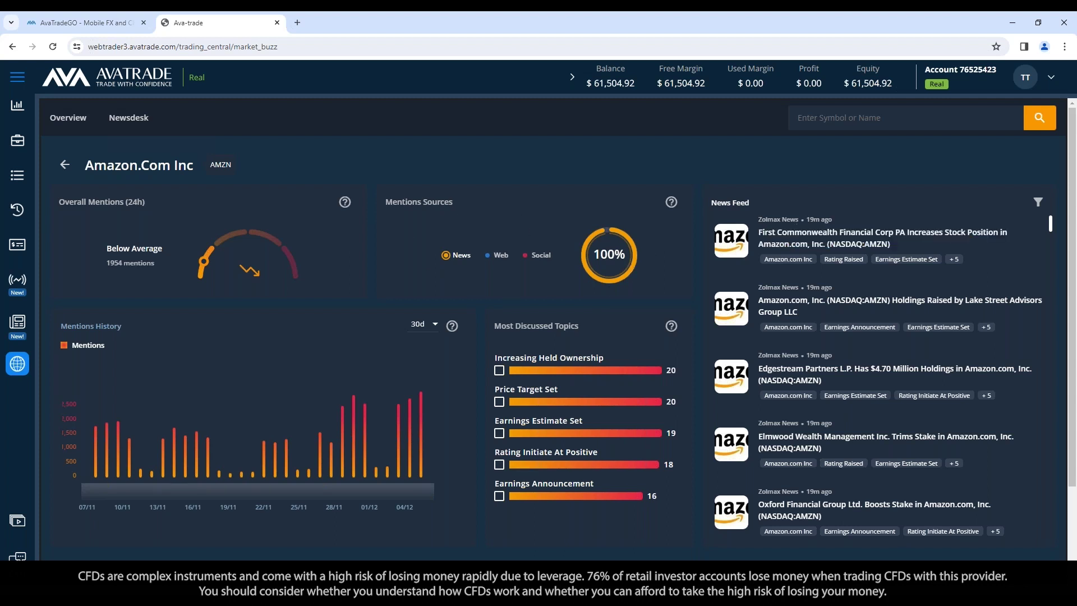
Browse Amazon's news feed and leave Market Buzz for the Trade page
{"action": "scroll", "coordinate": [869, 335], "scroll_direction": "down", "scroll_amount": 10}
{"action": "scroll", "coordinate": [869, 335], "scroll_direction": "down", "scroll_amount": 5}
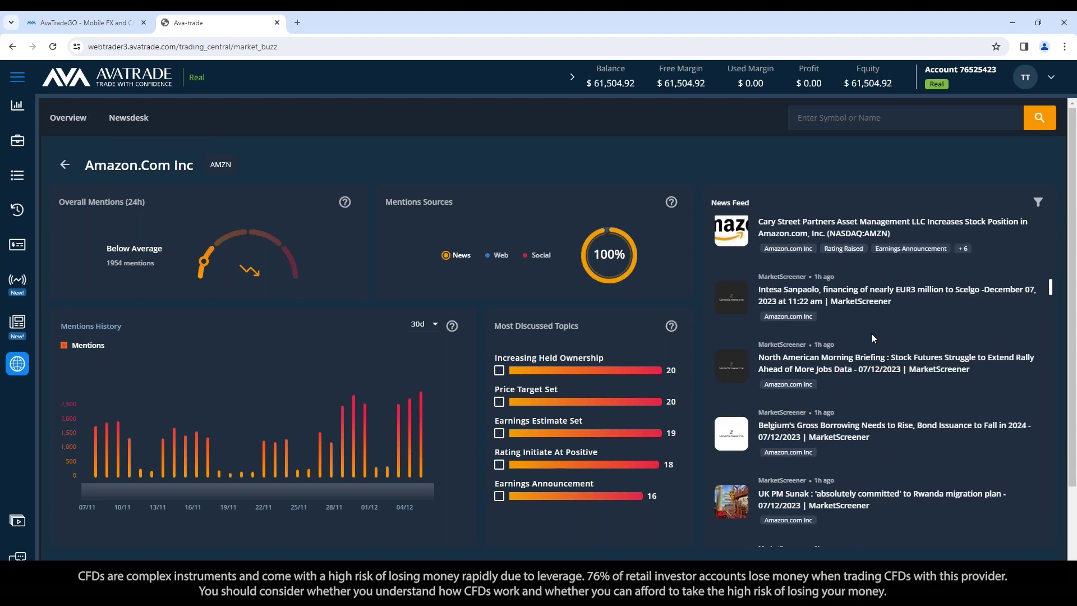
{"action": "scroll", "coordinate": [867, 319], "scroll_direction": "up", "scroll_amount": 5}
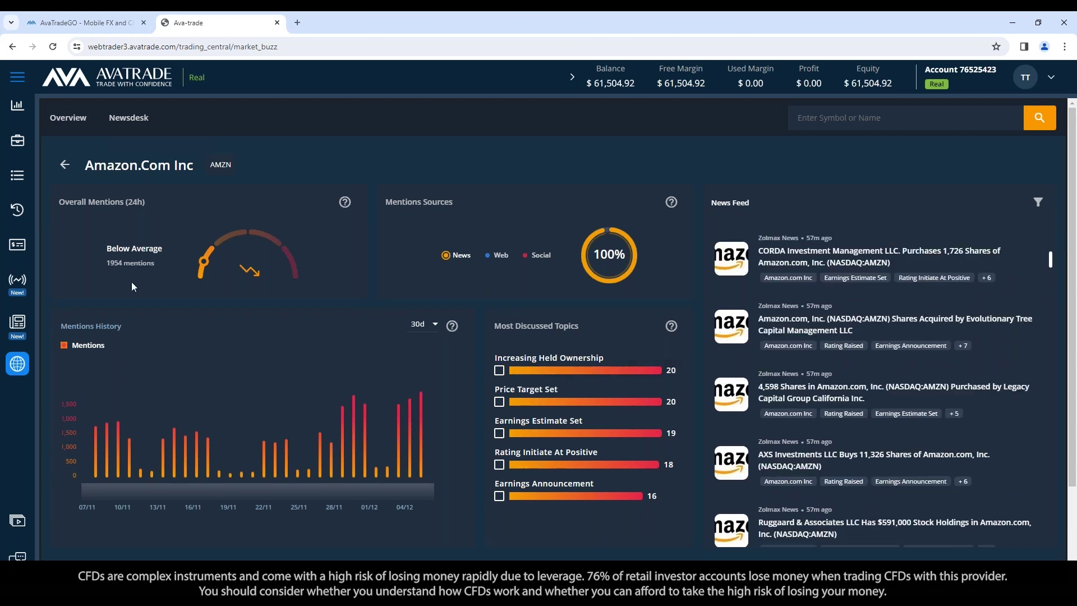
{"action": "left_click", "coordinate": [64, 166]}
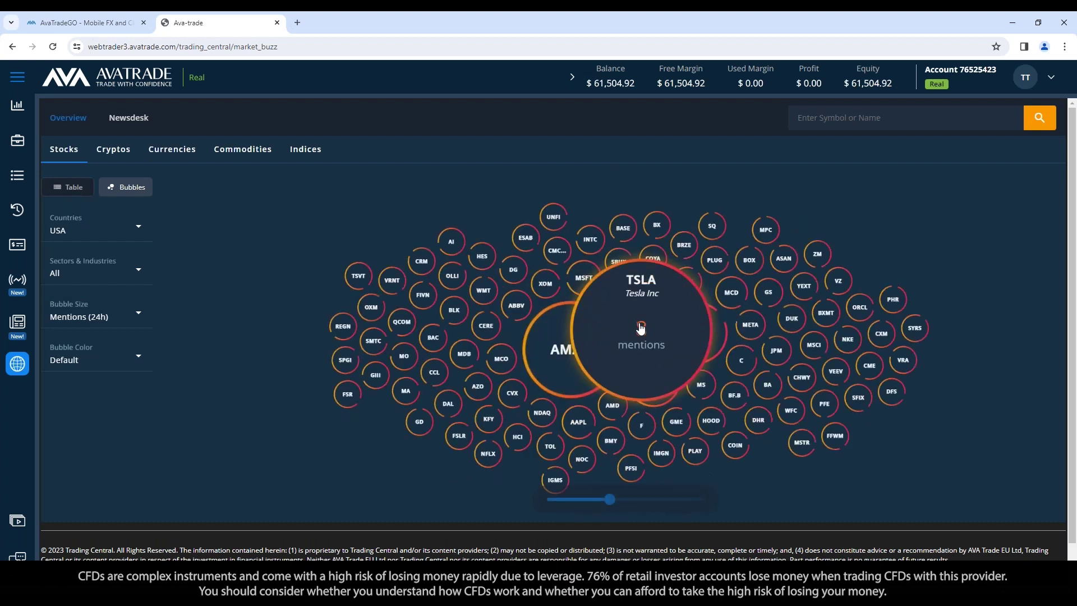
{"action": "left_click", "coordinate": [17, 105]}
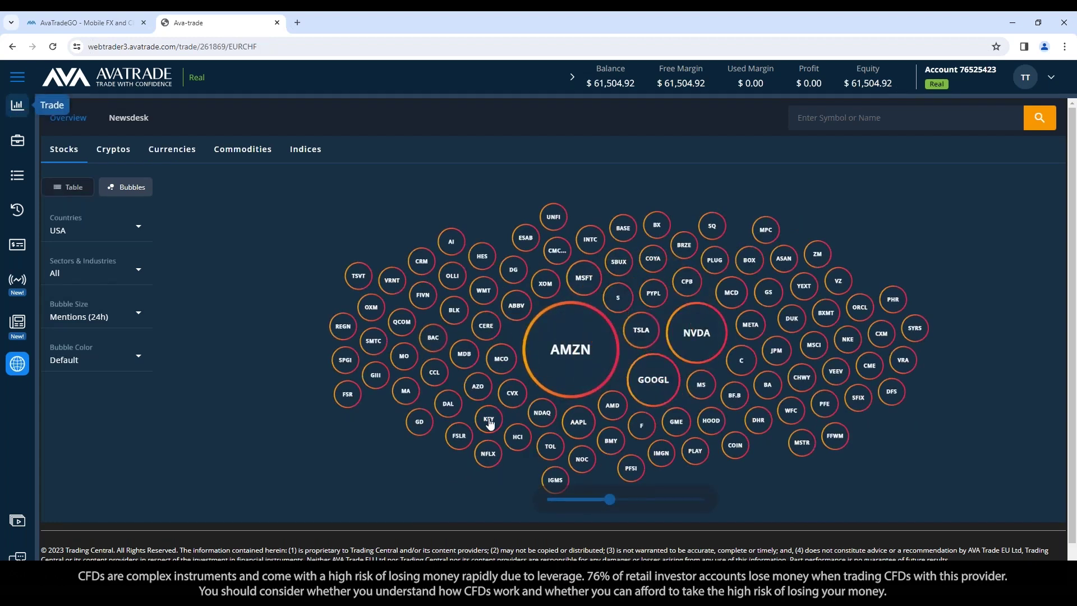